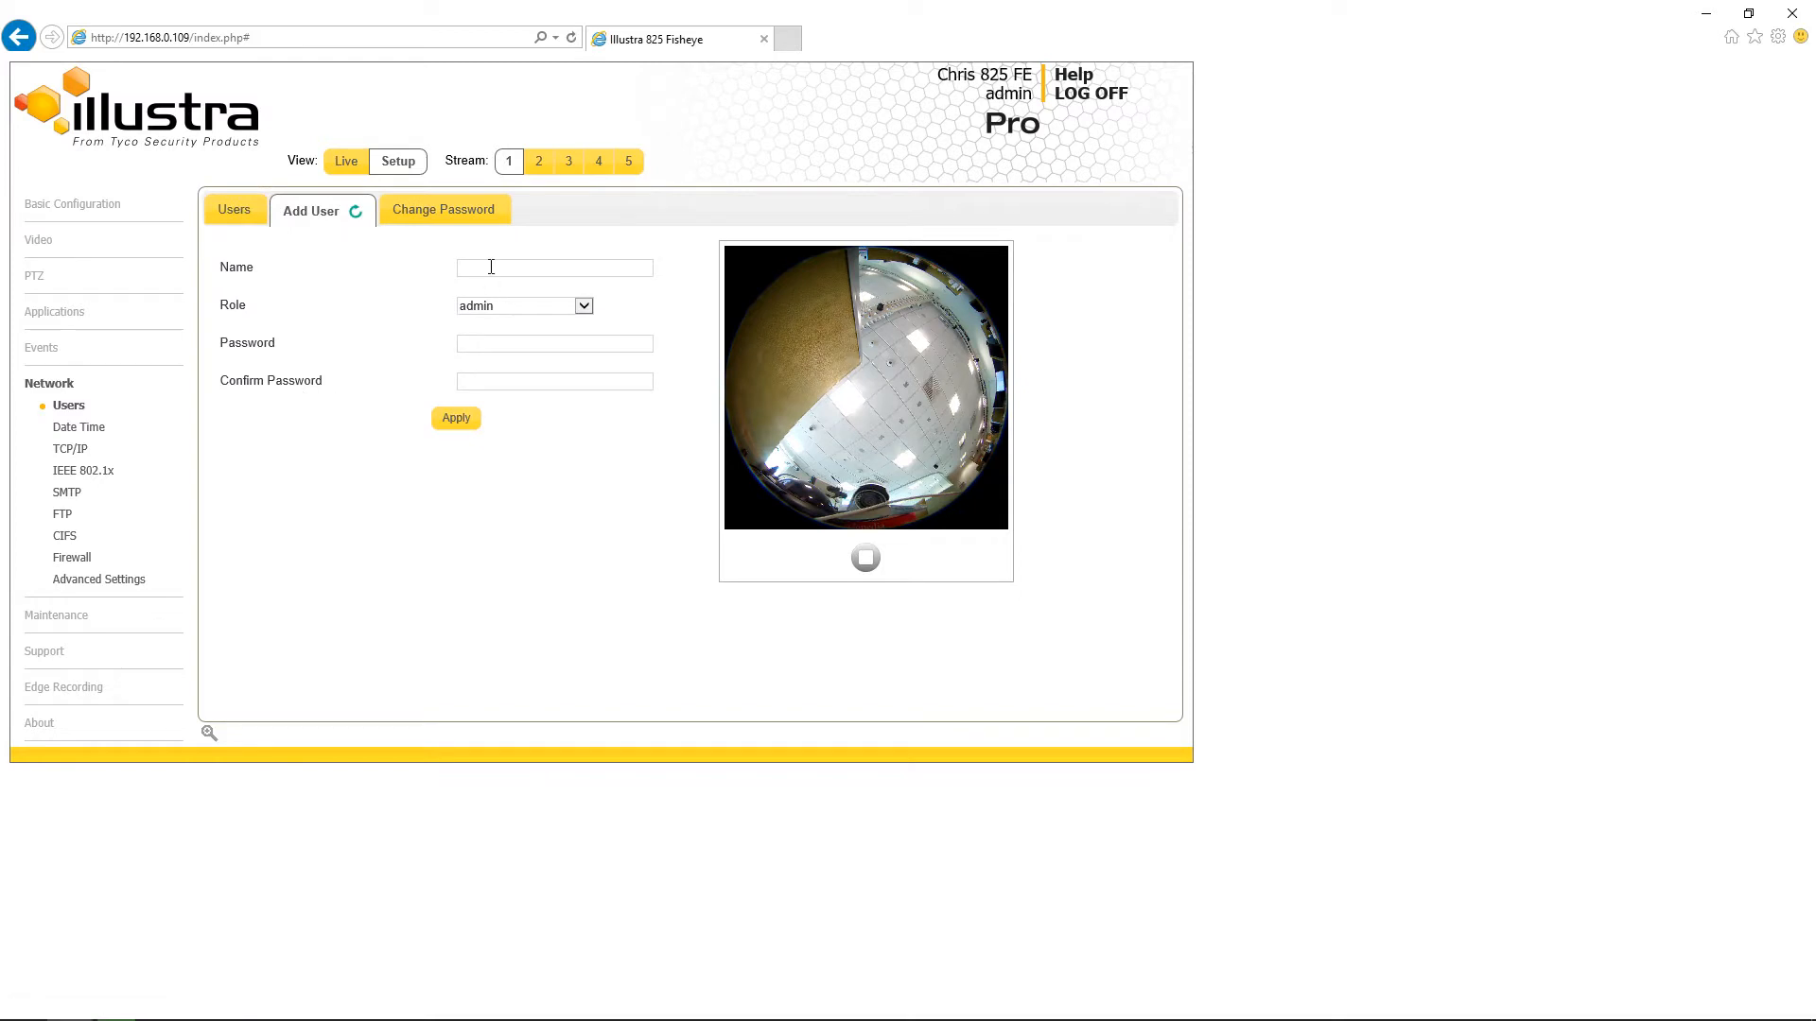
# - Add a user account with a first name as logon name, the operator role, and the account password entered and confirmed
pyautogui.write('chris')
pyautogui.click(527, 306)
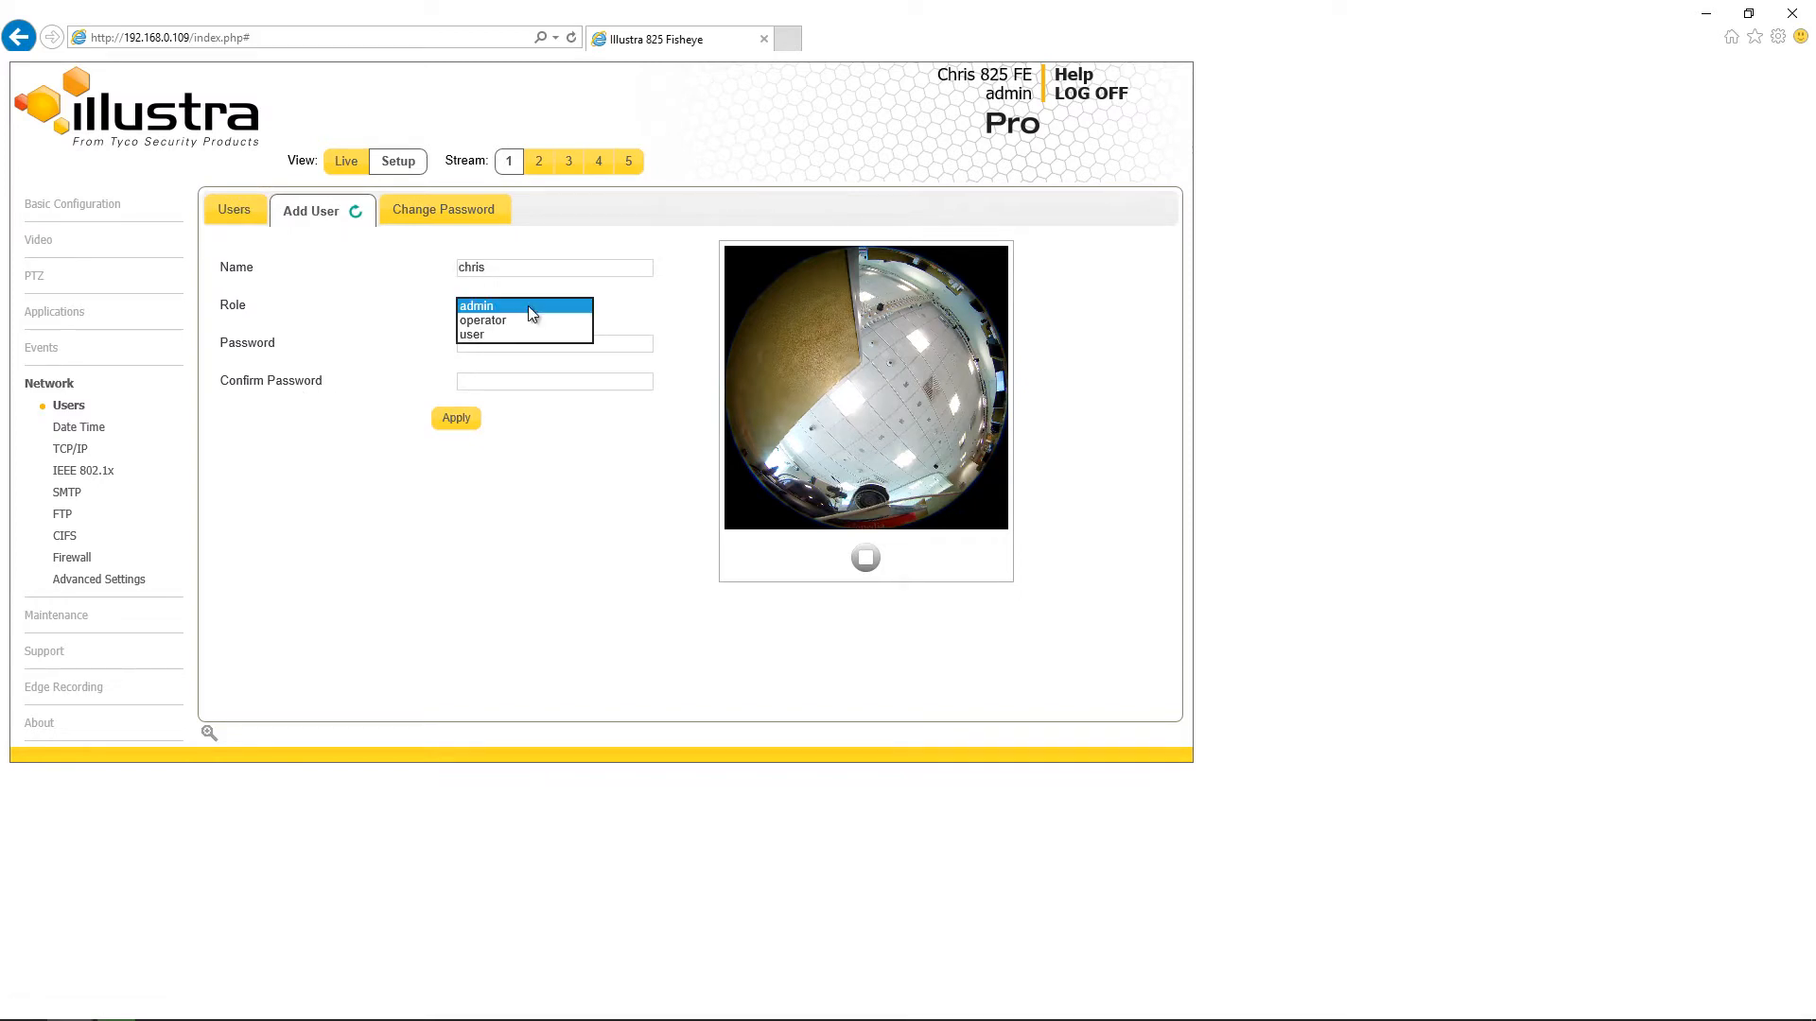
pyautogui.click(521, 322)
pyautogui.click(517, 340)
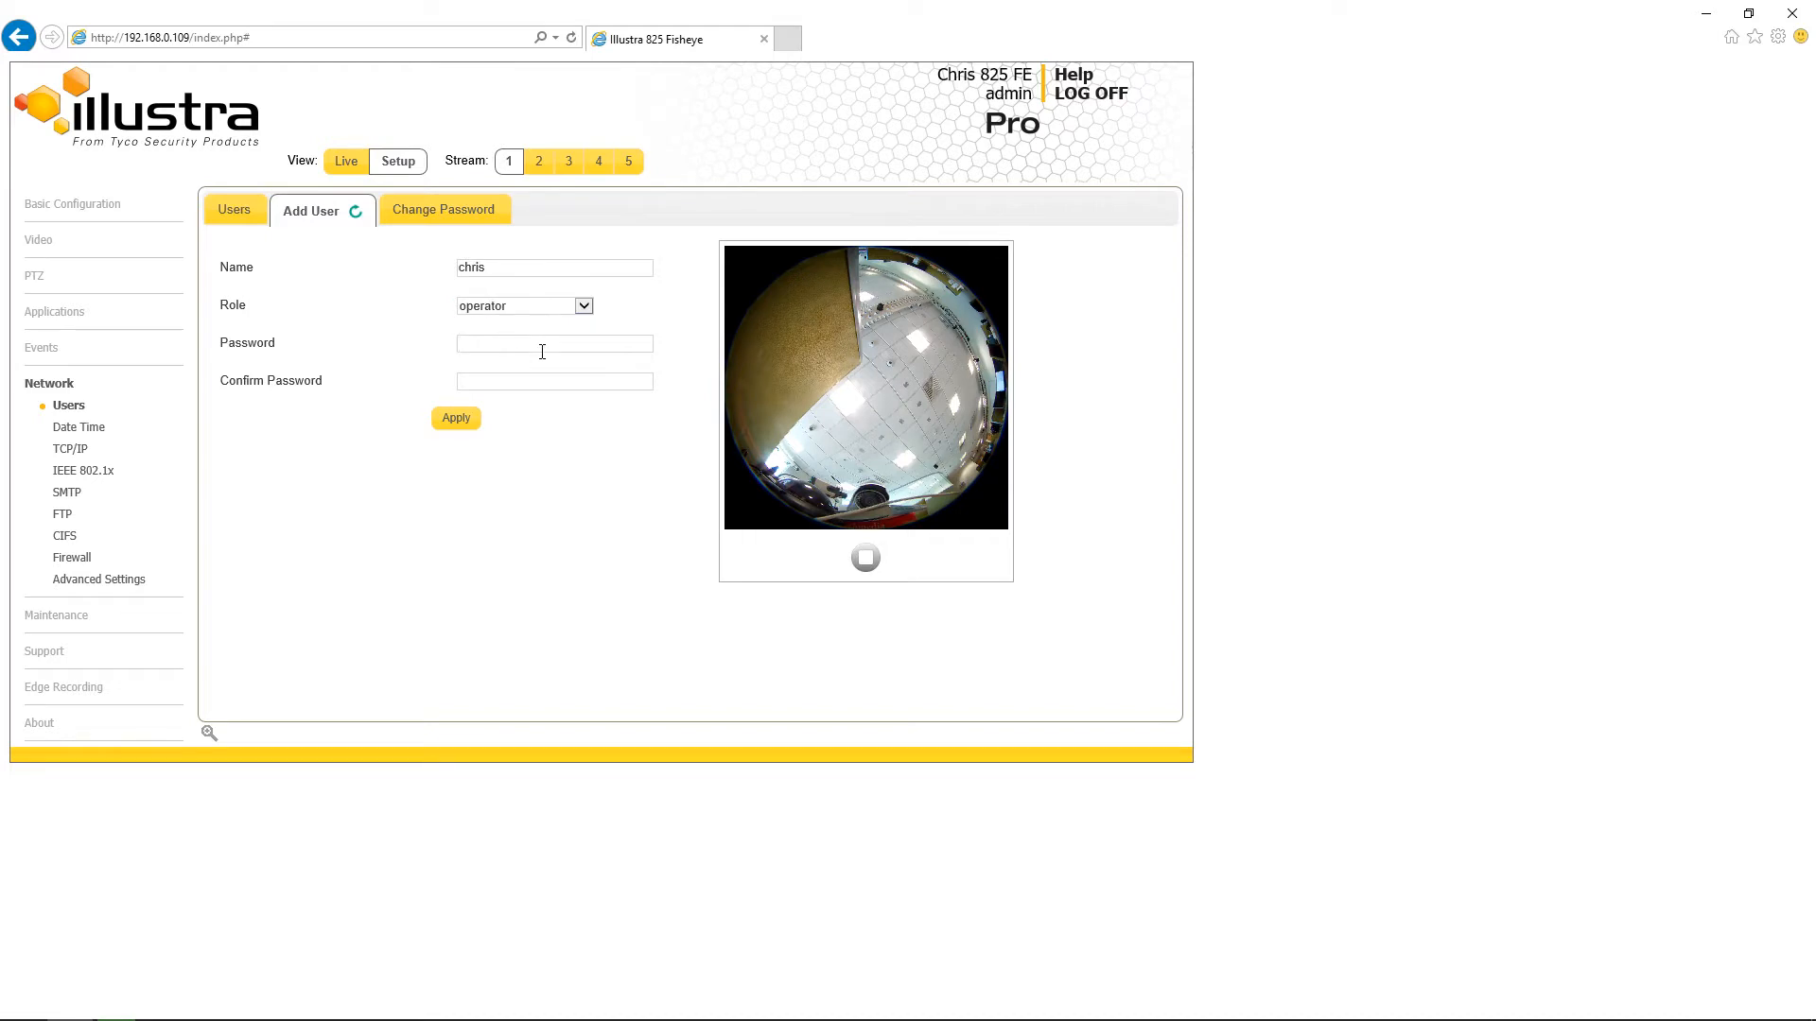
pyautogui.write('••••••••')
pyautogui.press('Tab')
pyautogui.write('••••••••')
pyautogui.click(456, 418)
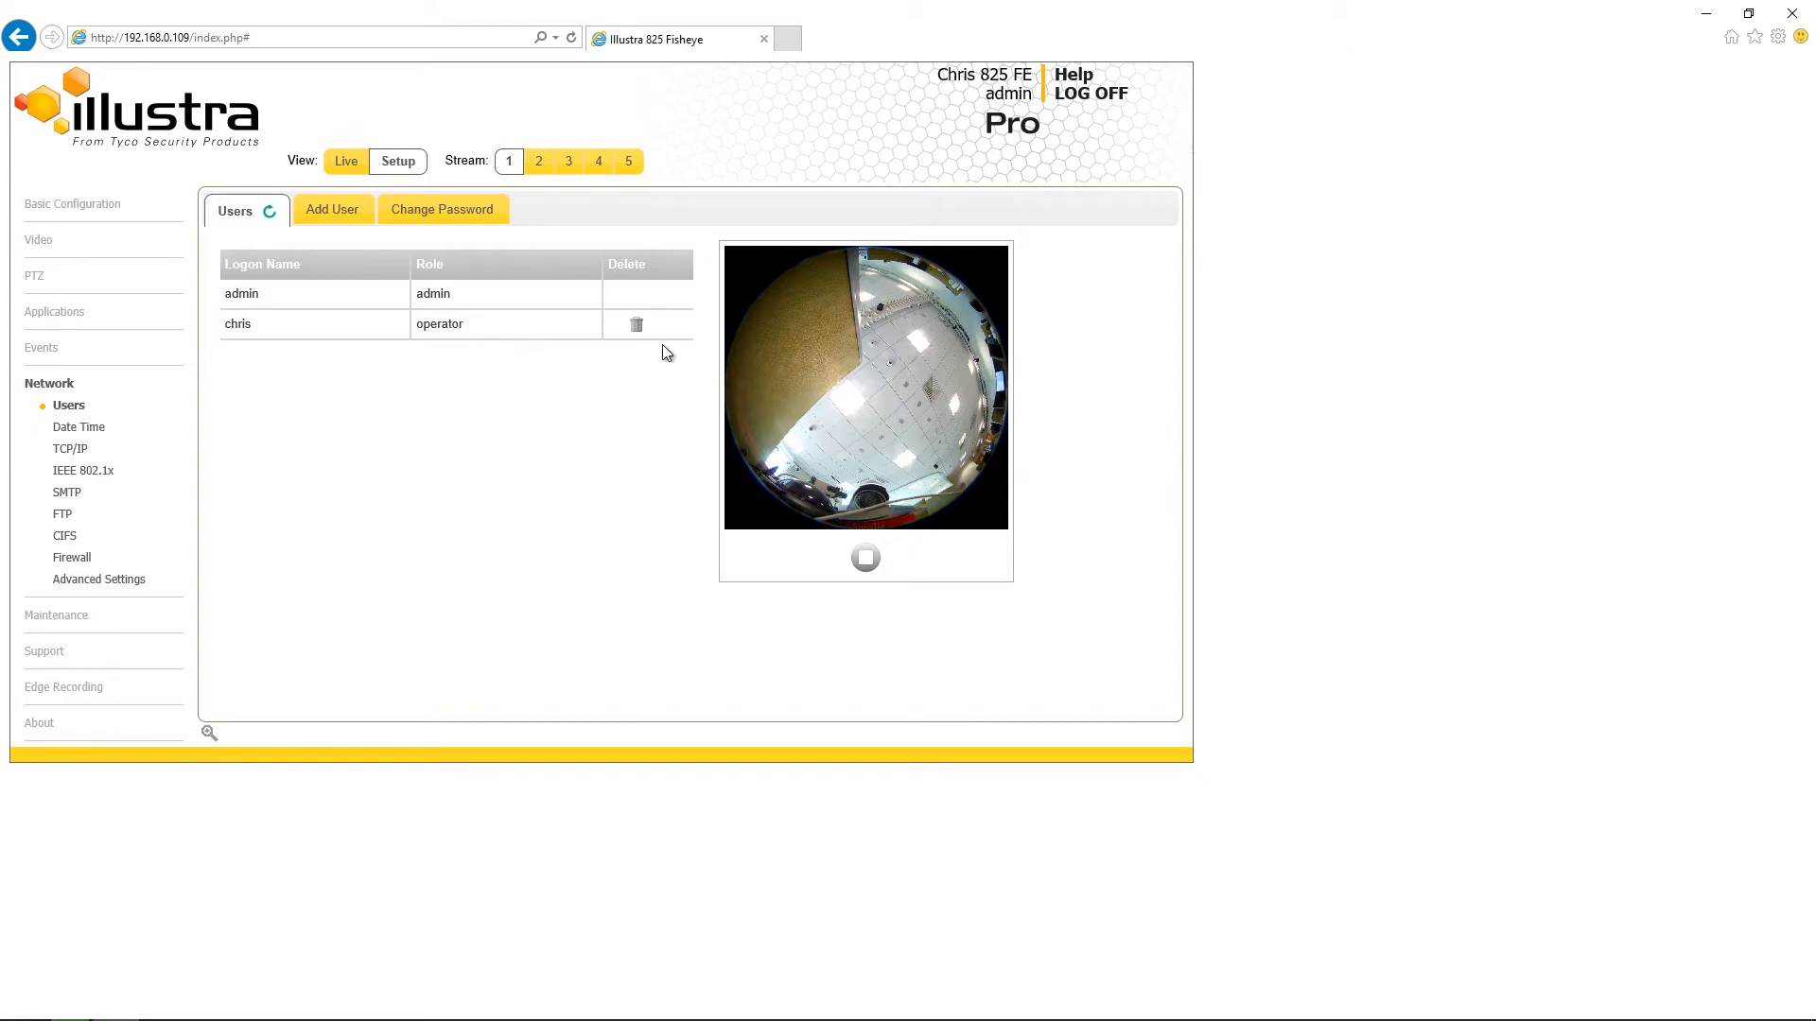
# - Delete the operator account from the user list and confirm the deletion
pyautogui.click(636, 327)
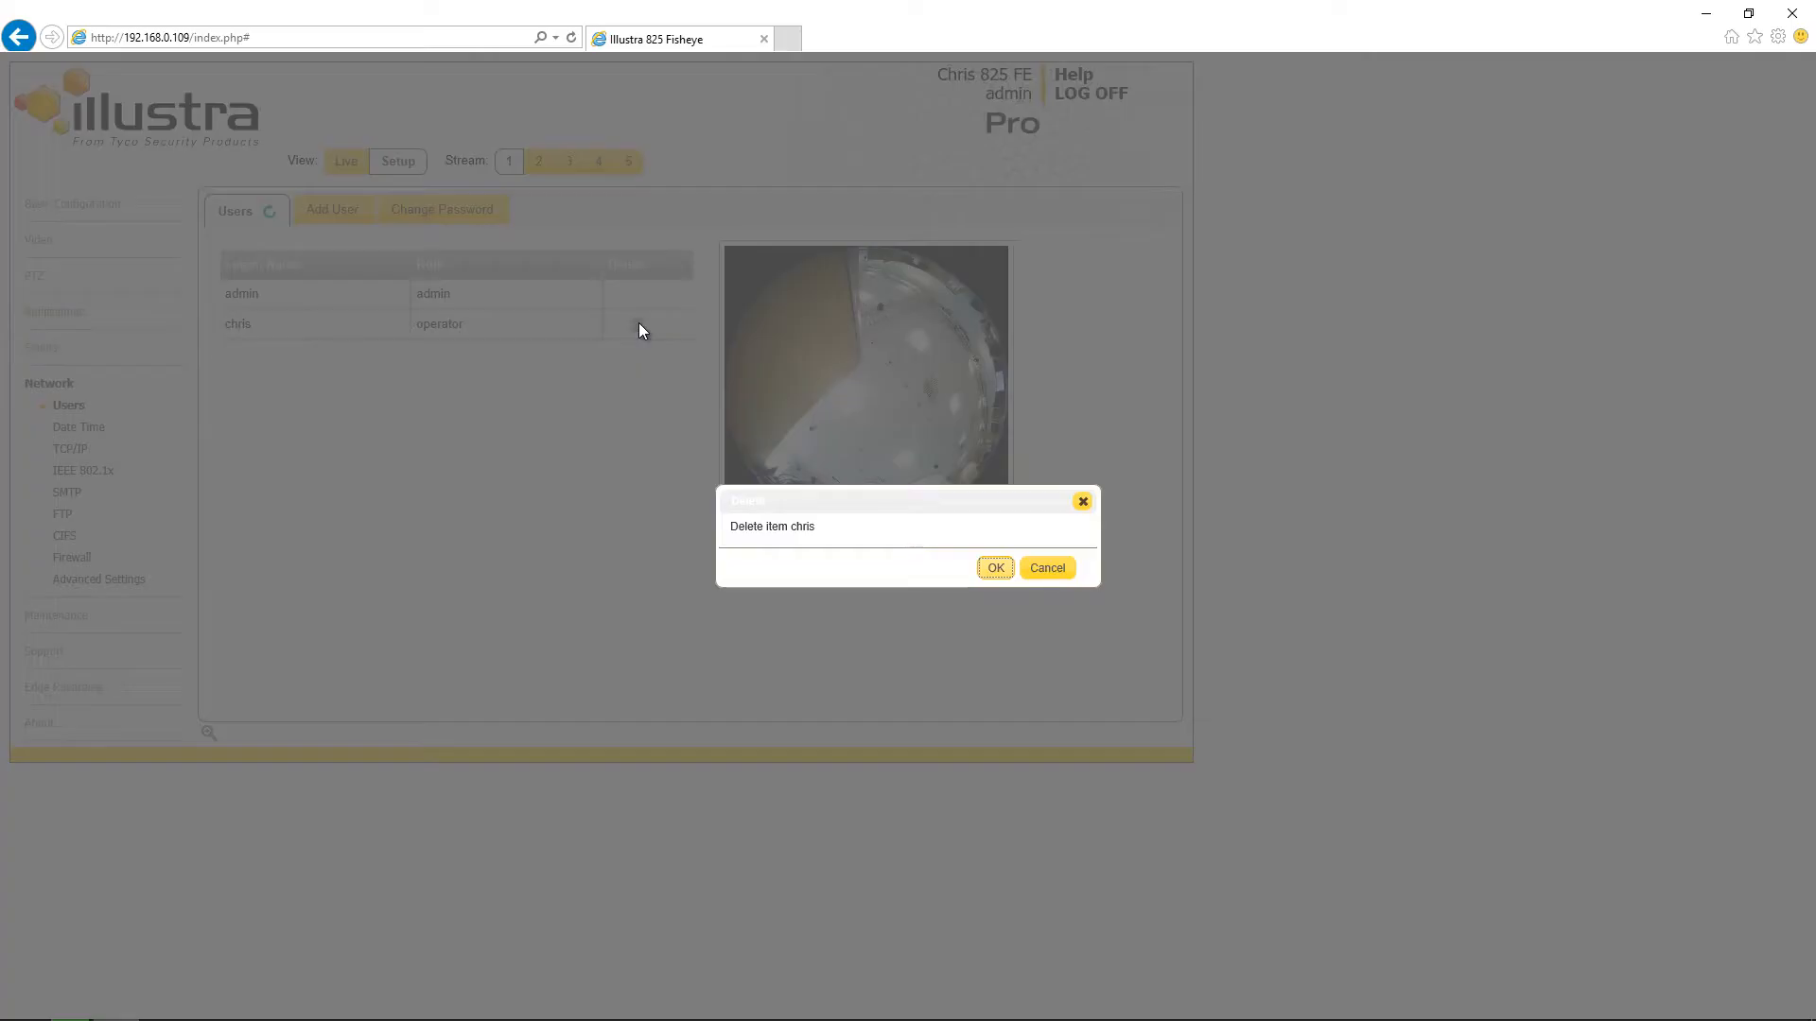
pyautogui.click(995, 570)
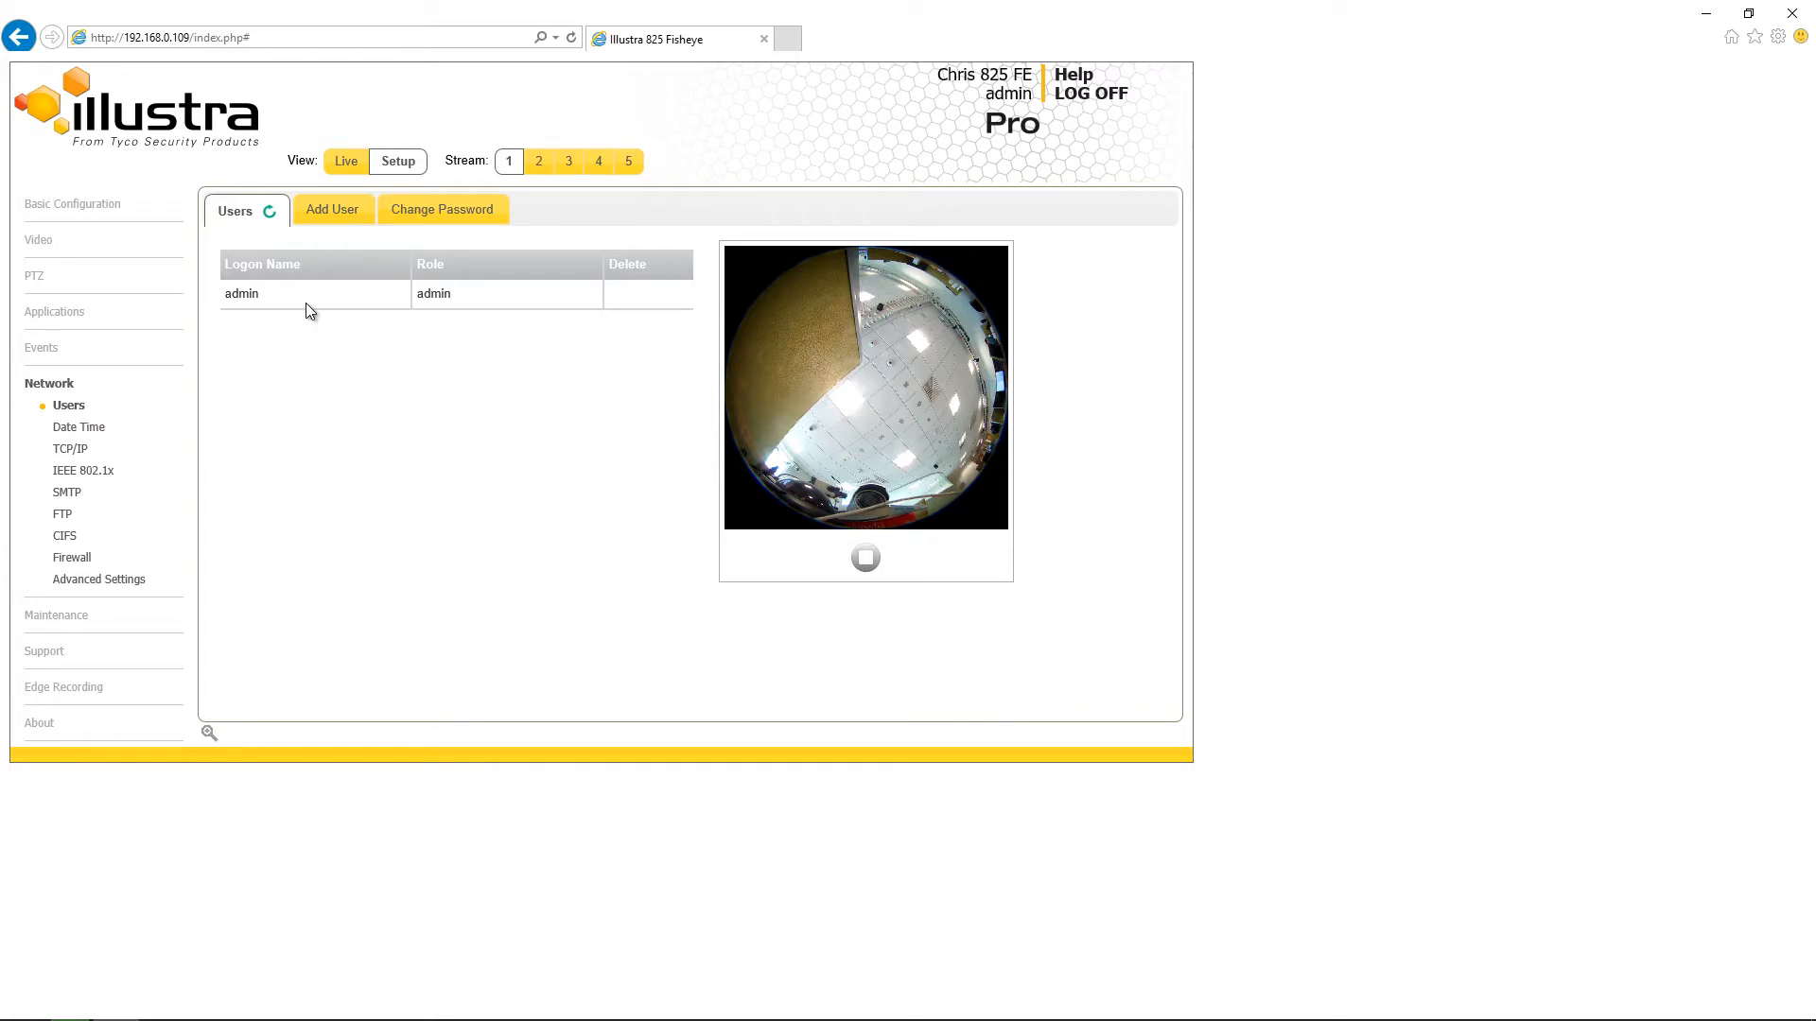
# - Examine the password change form and the camera's date and time settings, including the option to set time via NTP
pyautogui.click(423, 208)
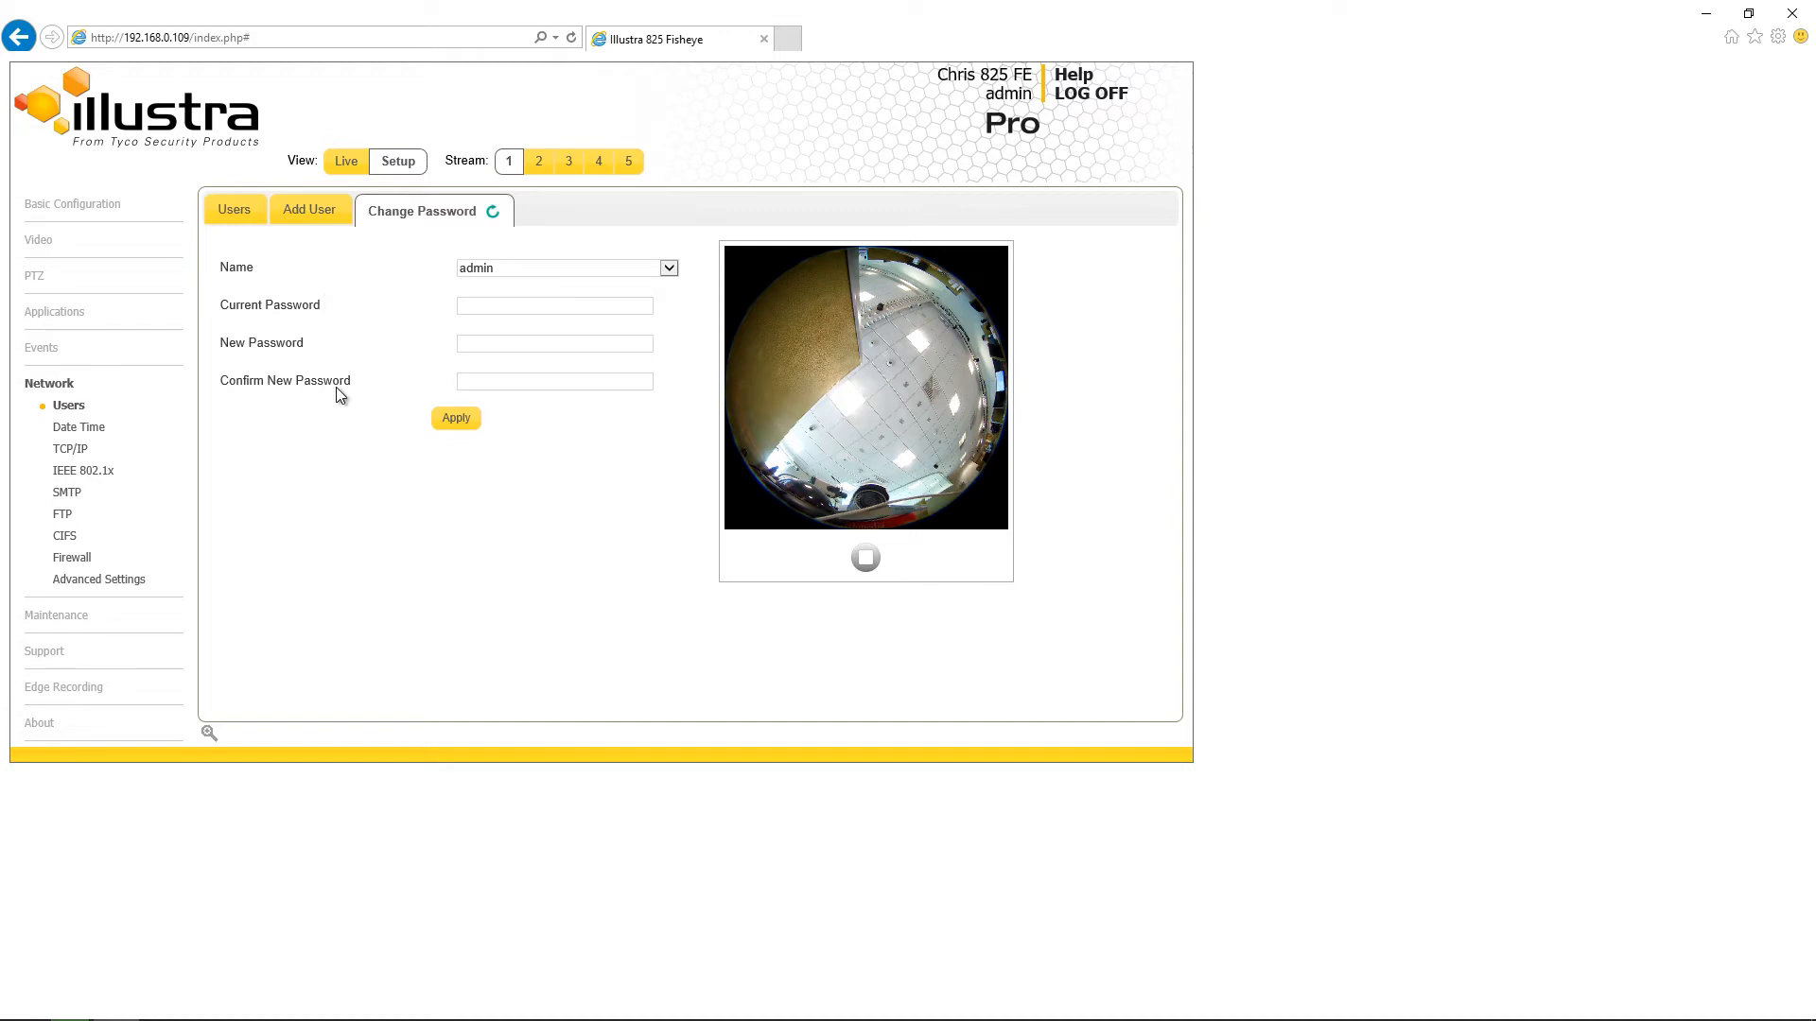
pyautogui.click(95, 427)
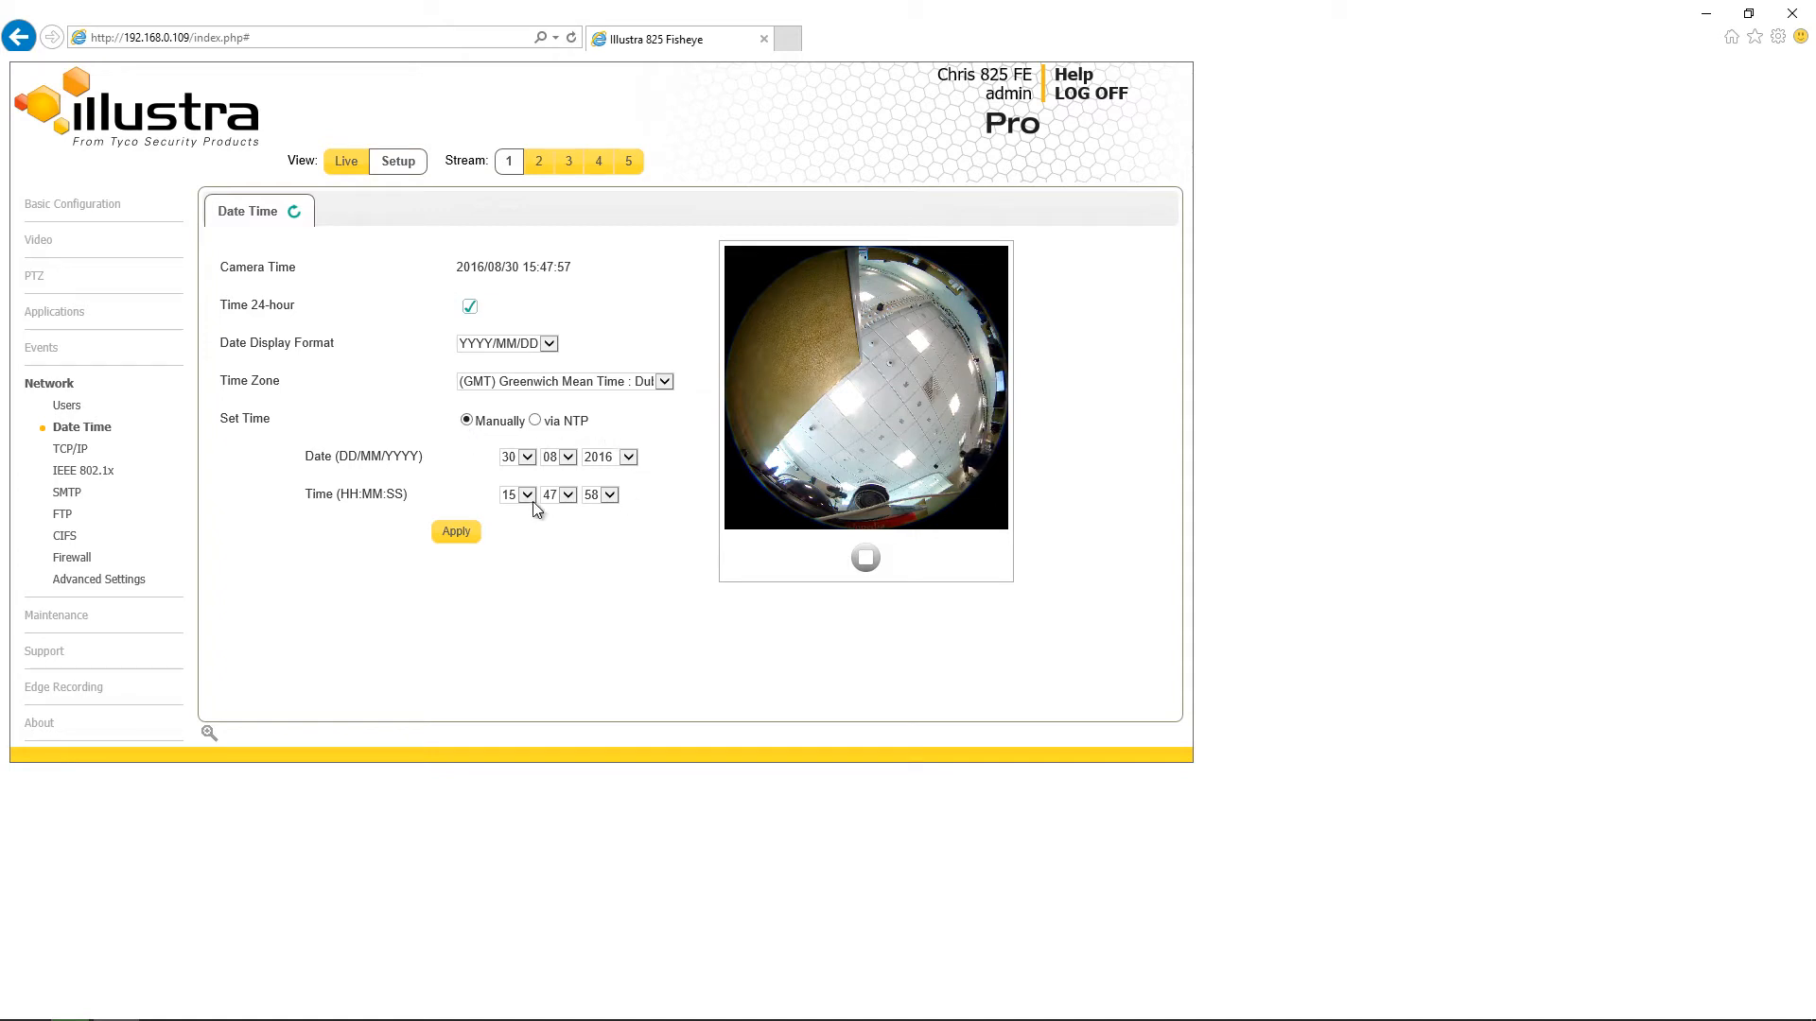
pyautogui.click(535, 420)
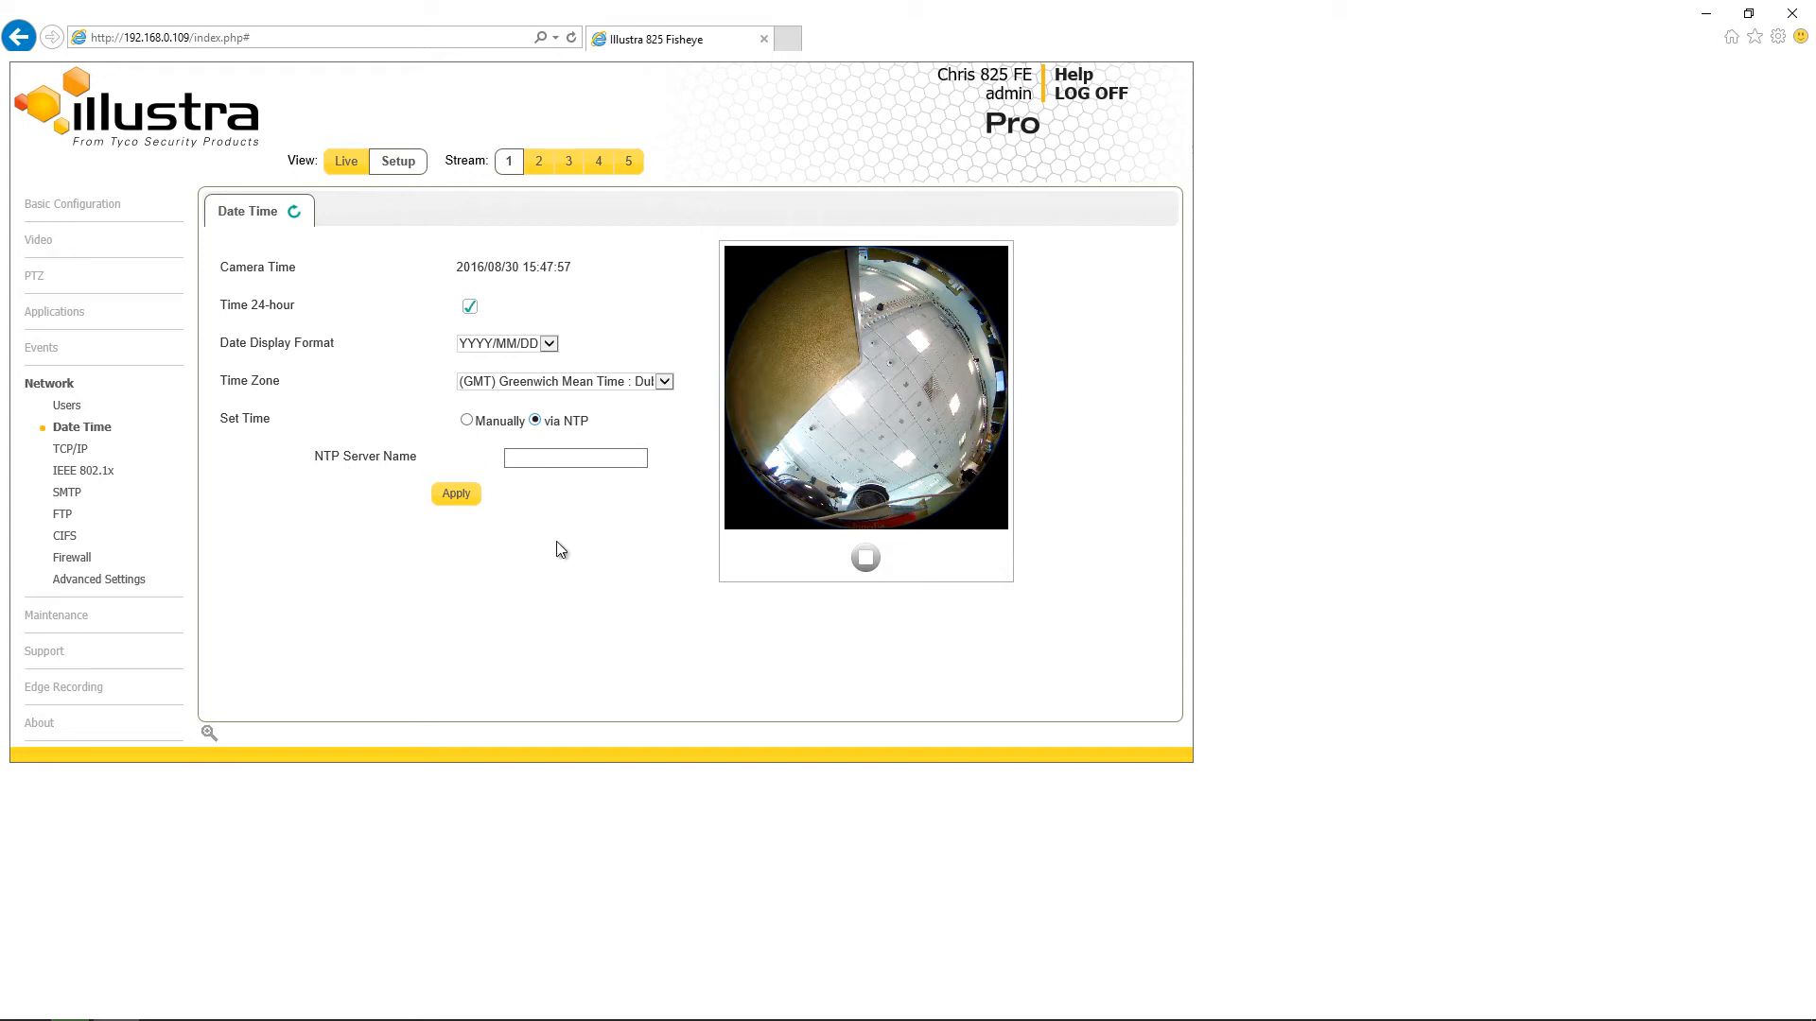
# - Examine the IPv4 and IPv6 settings under TCP/IP, switching DHCP on and back off
pyautogui.click(69, 450)
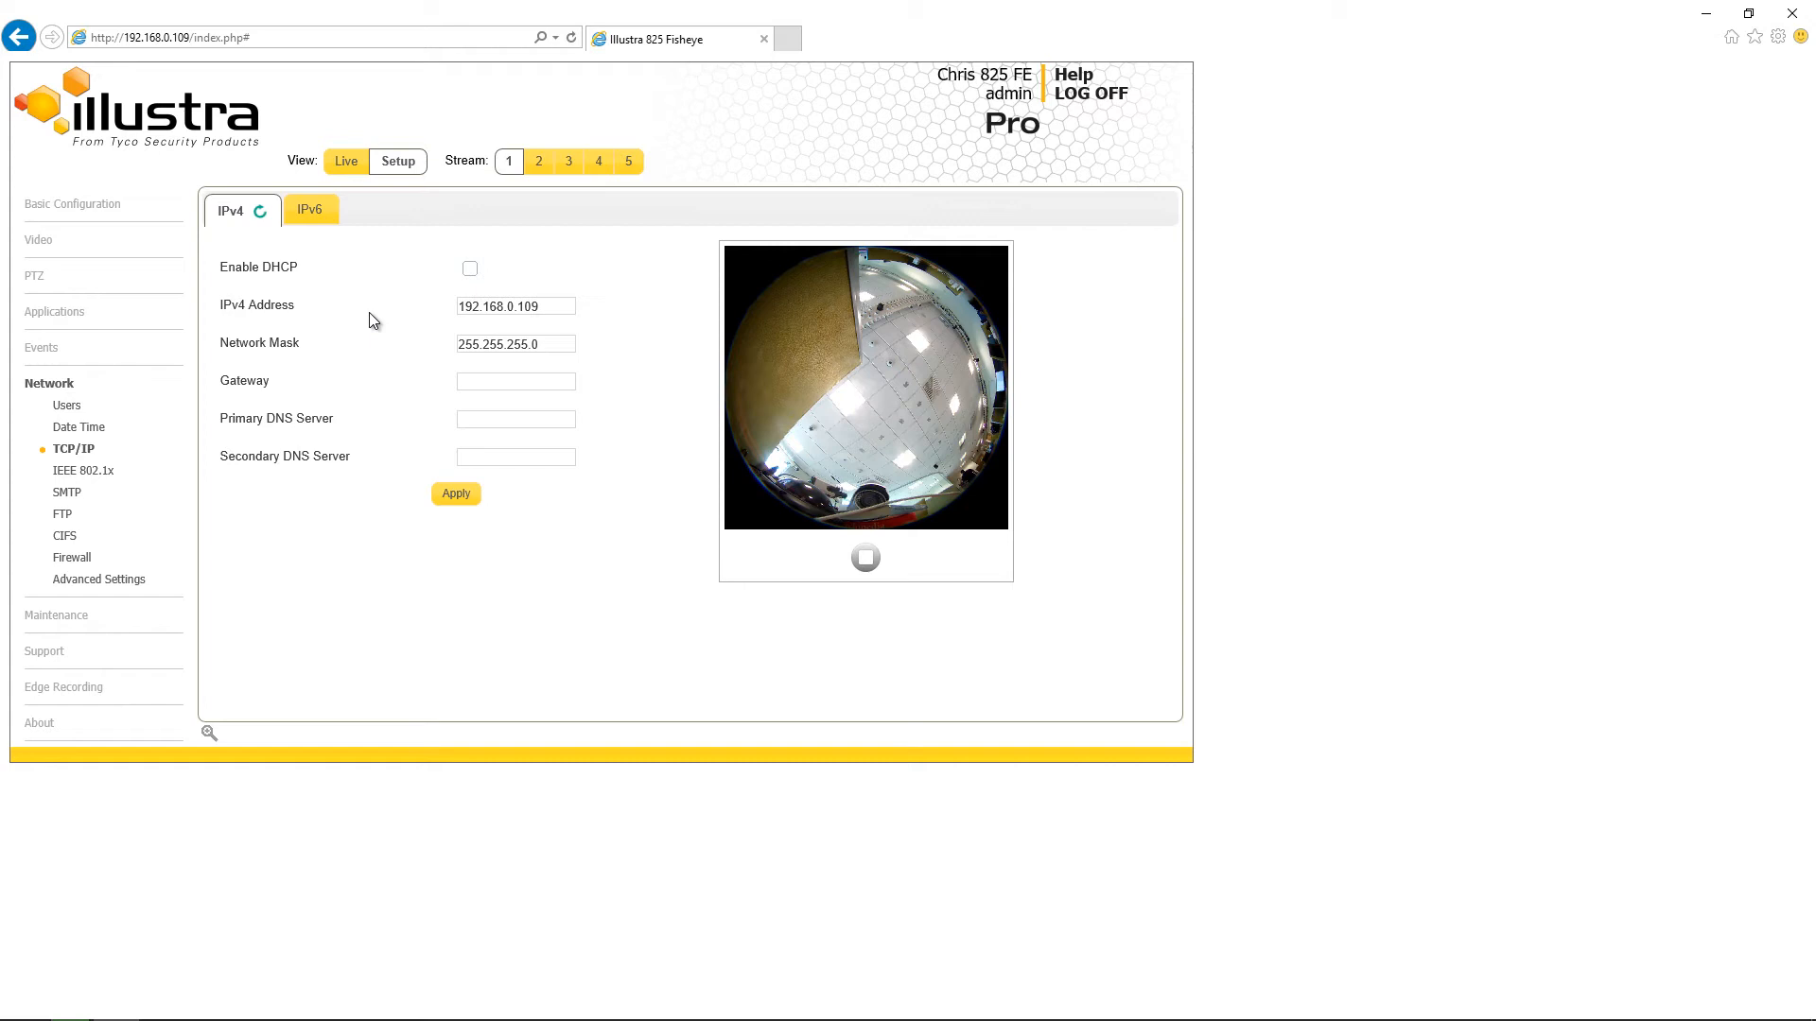
pyautogui.click(470, 270)
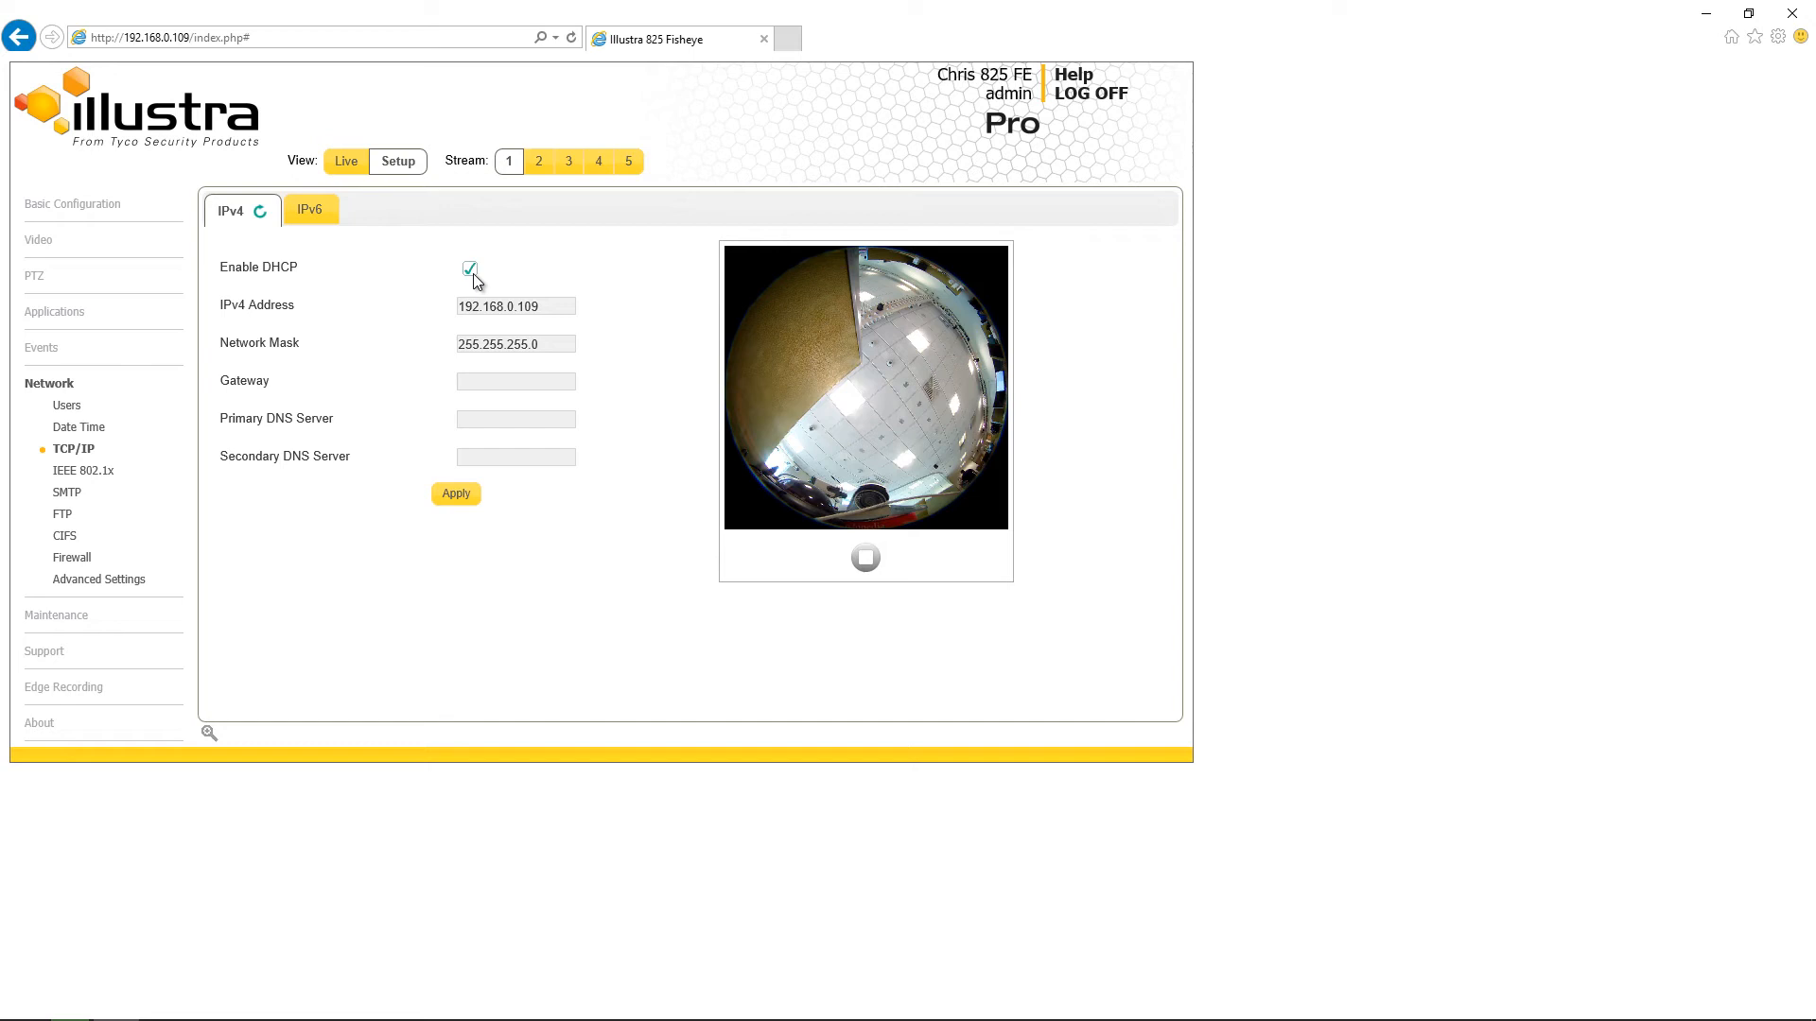
pyautogui.click(470, 269)
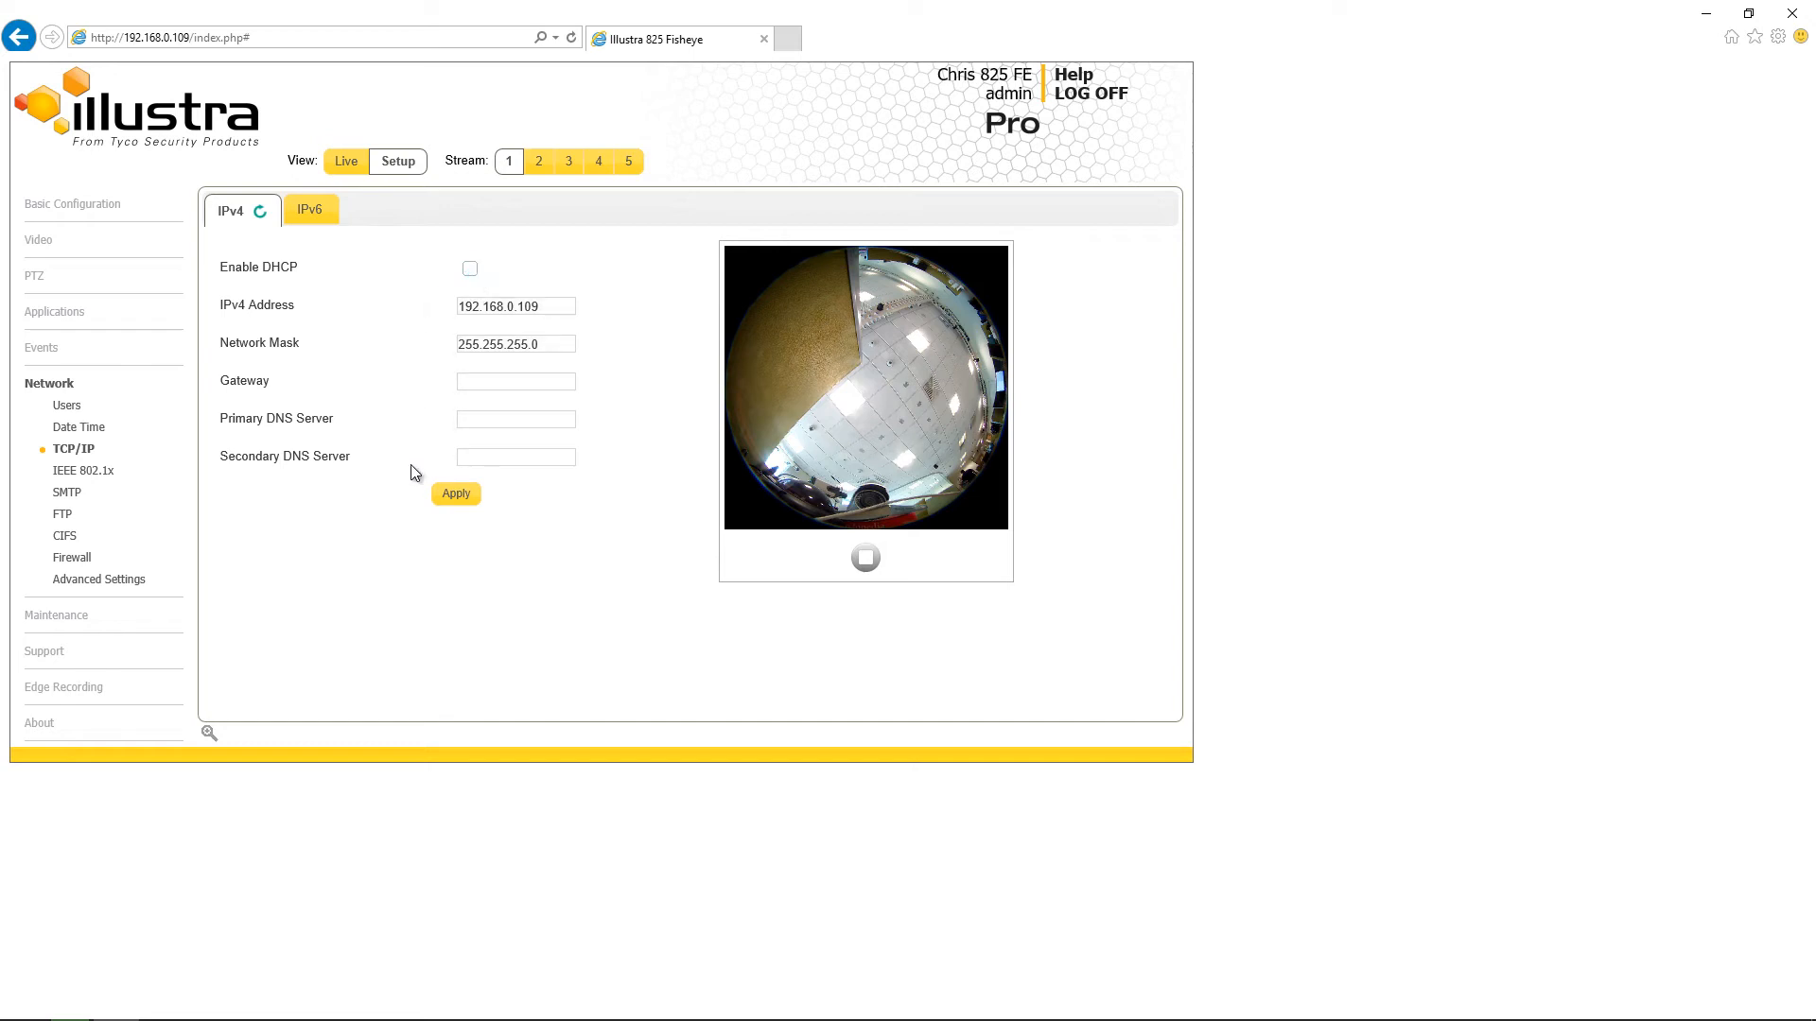
pyautogui.click(327, 219)
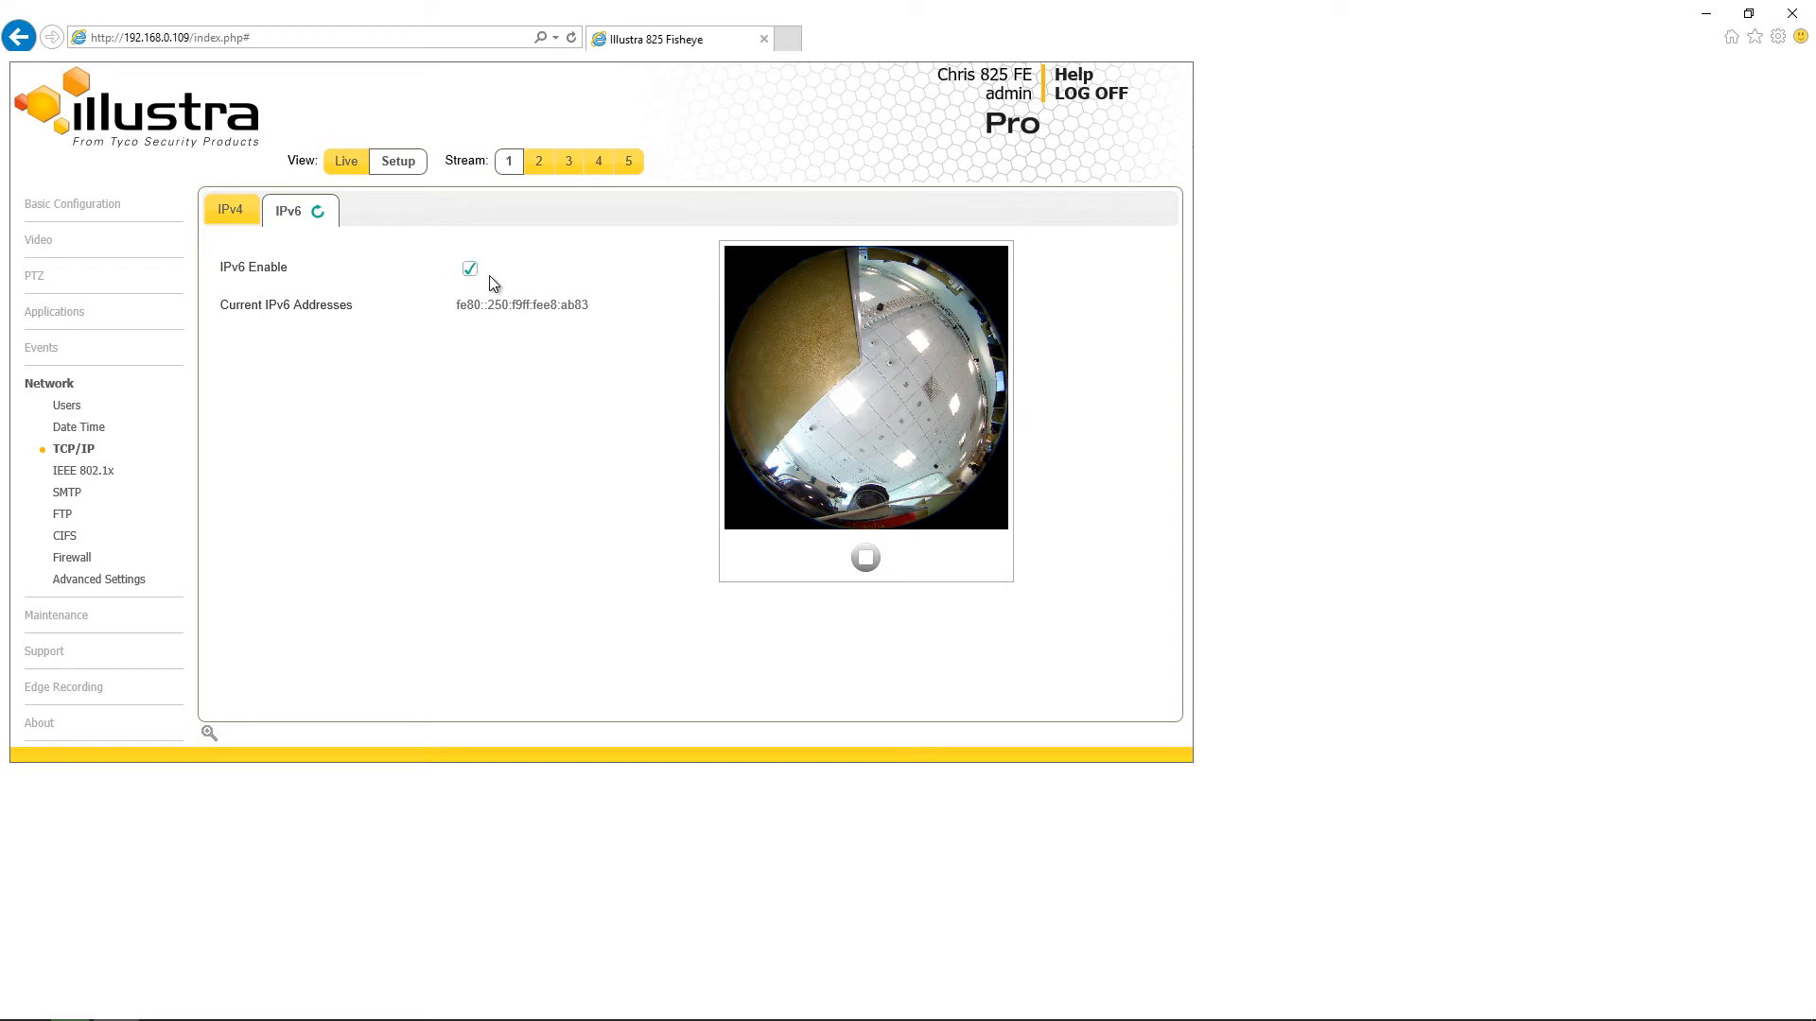
# - Examine the IEEE 802.1x, SMTP, FTP and CIFS settings, switching SMTP server authentication on and back off
pyautogui.click(132, 477)
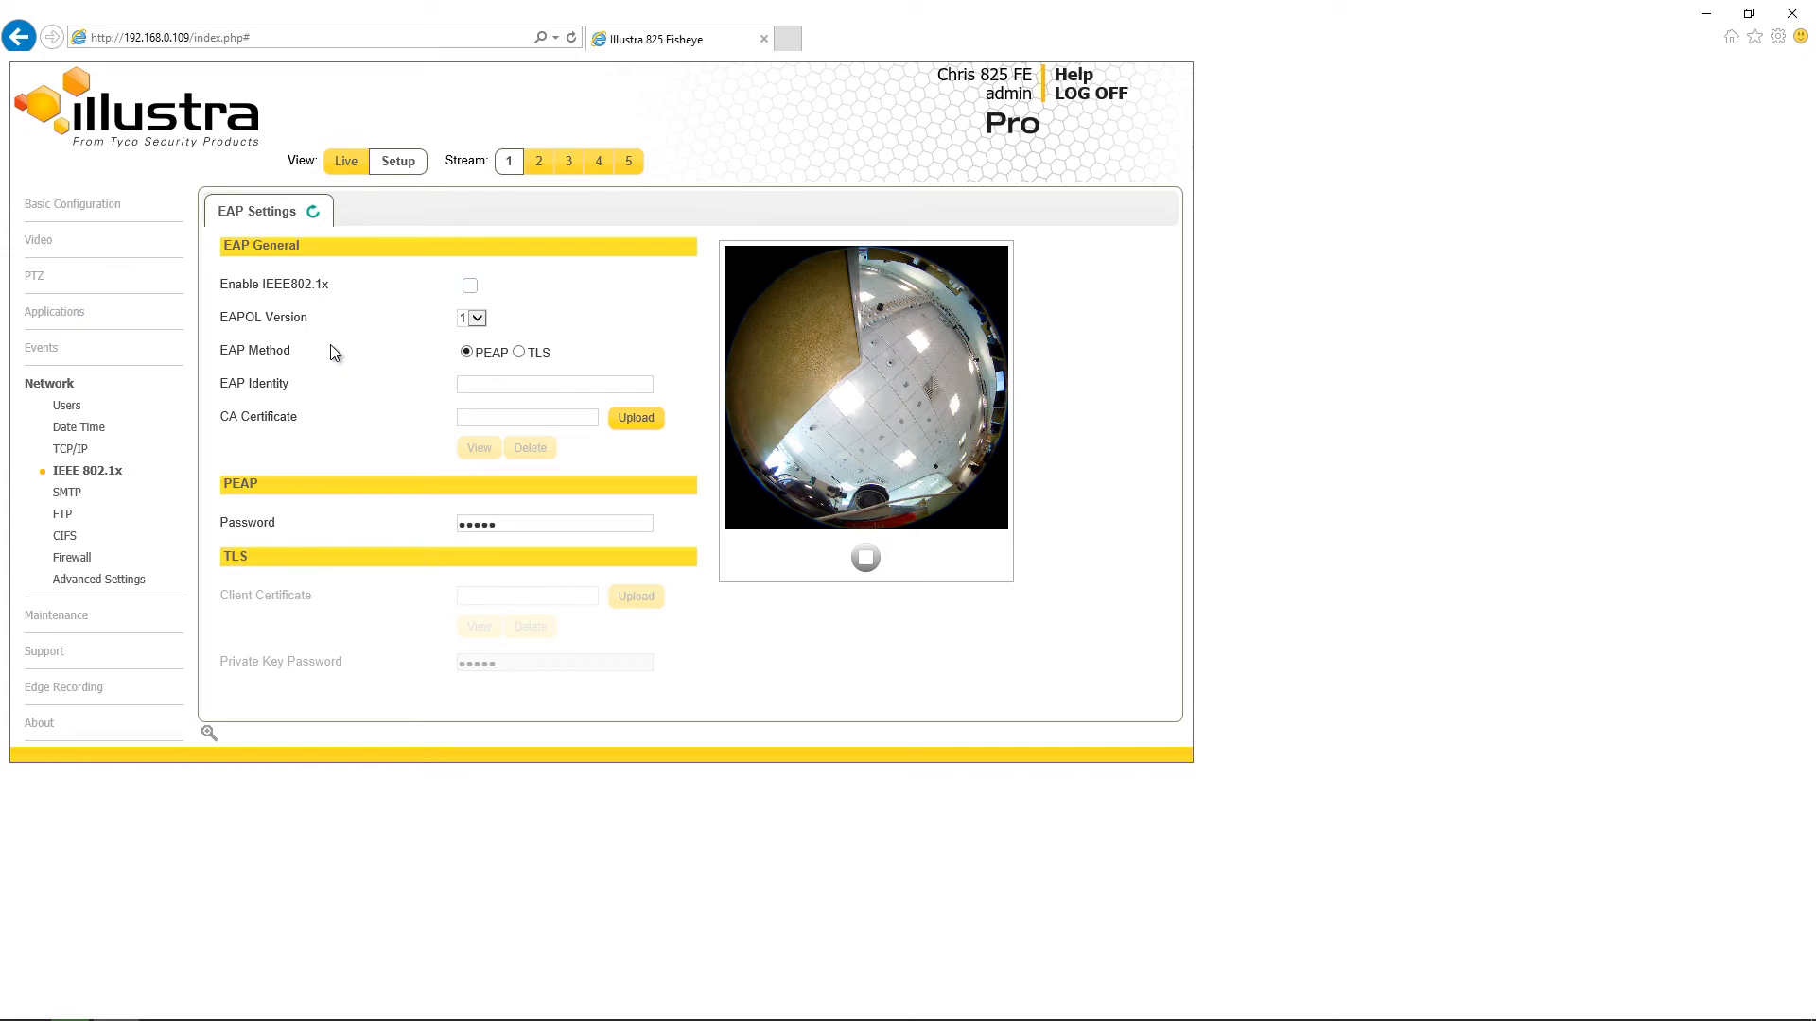
pyautogui.click(74, 493)
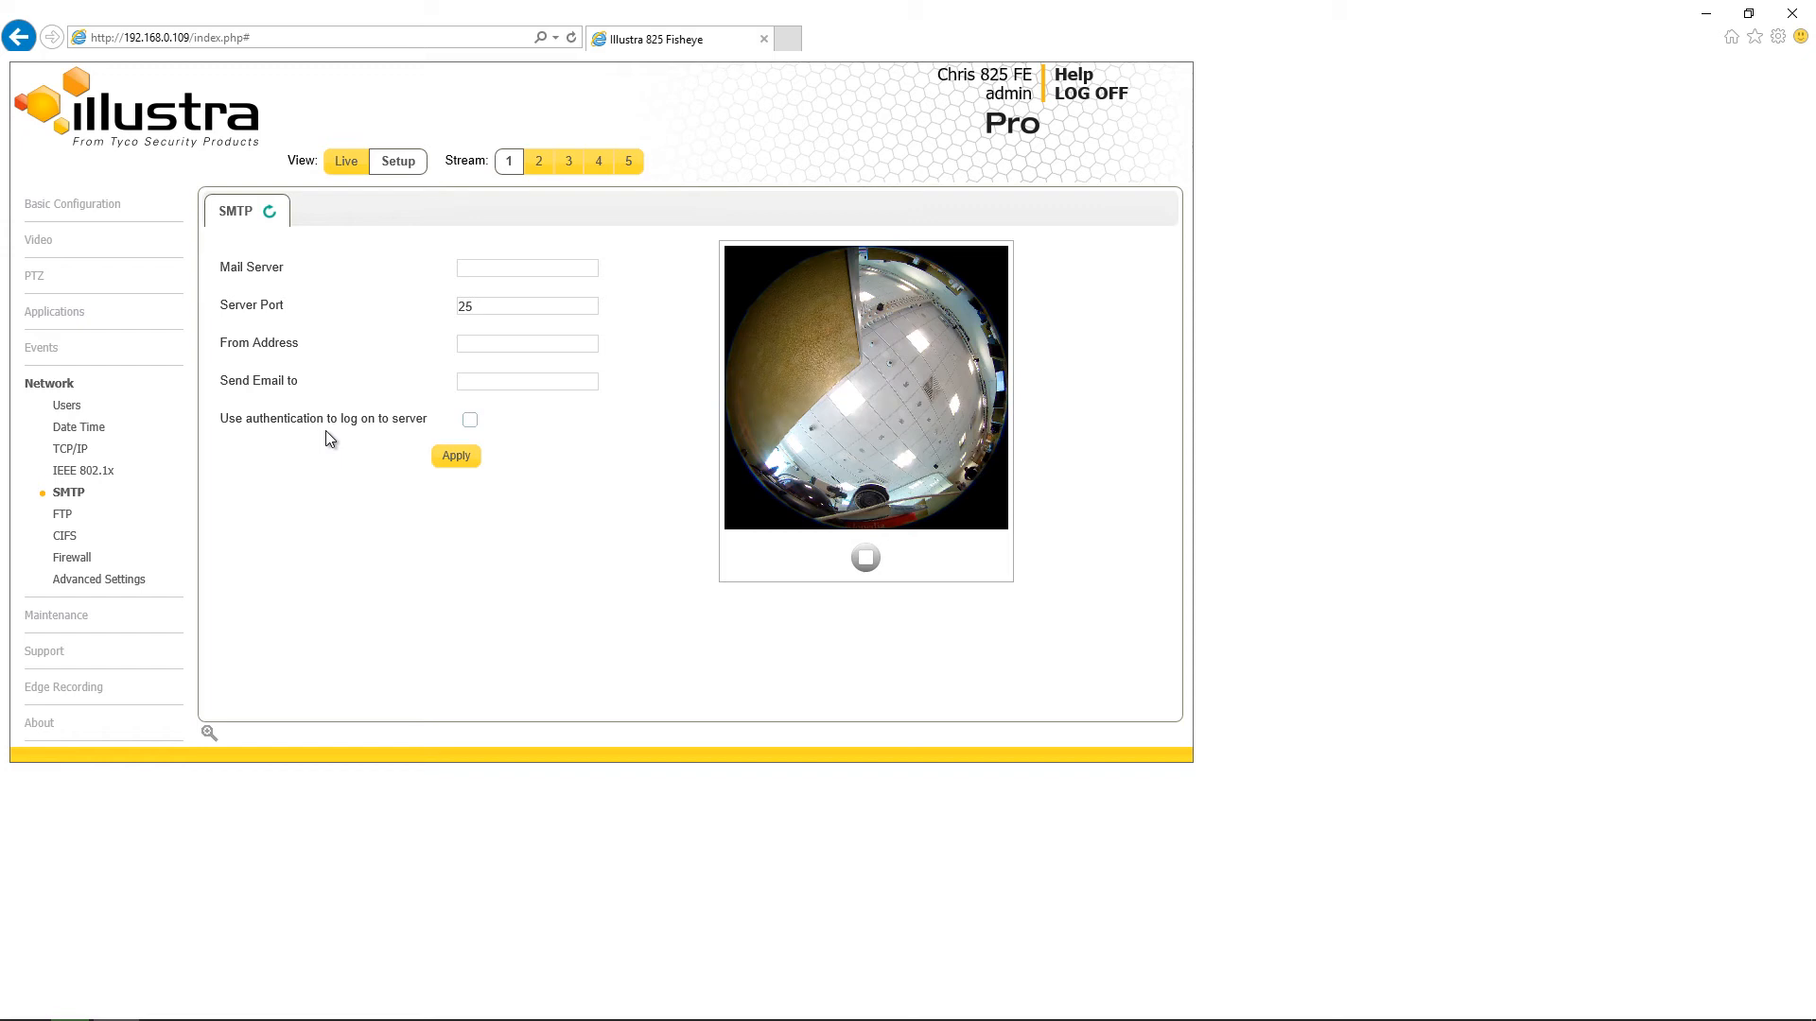
pyautogui.click(470, 421)
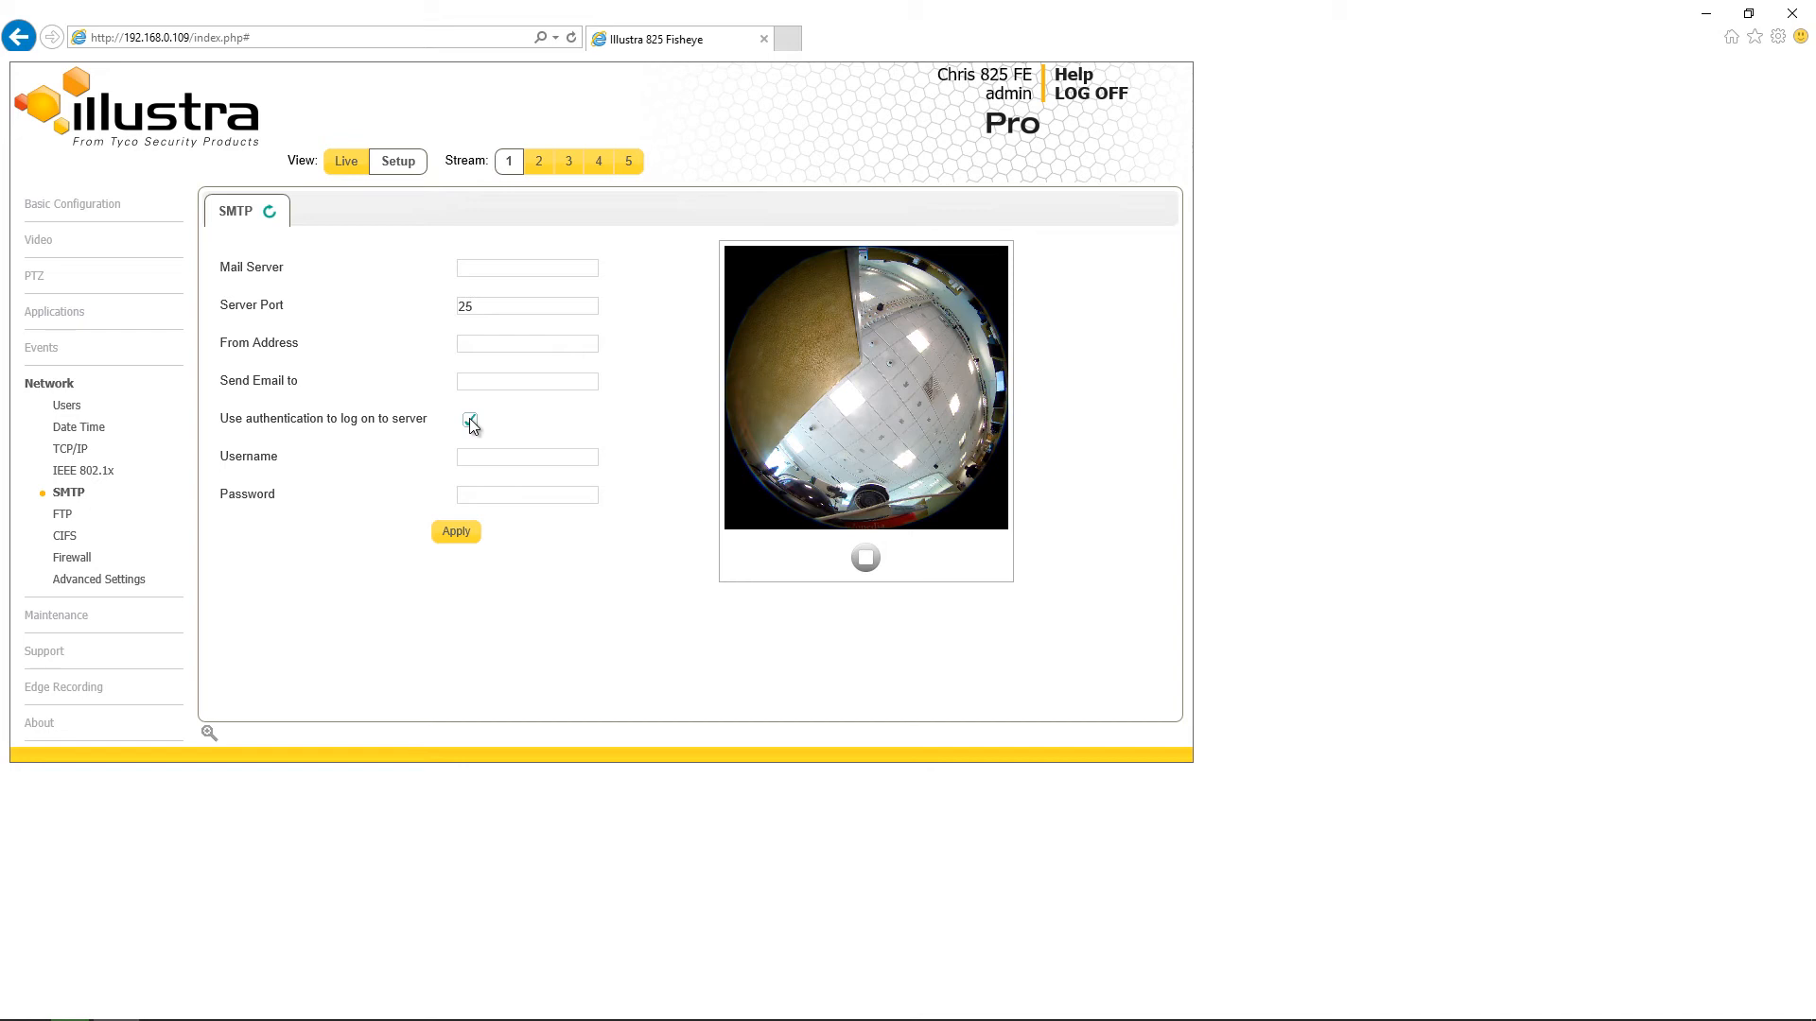
pyautogui.click(469, 419)
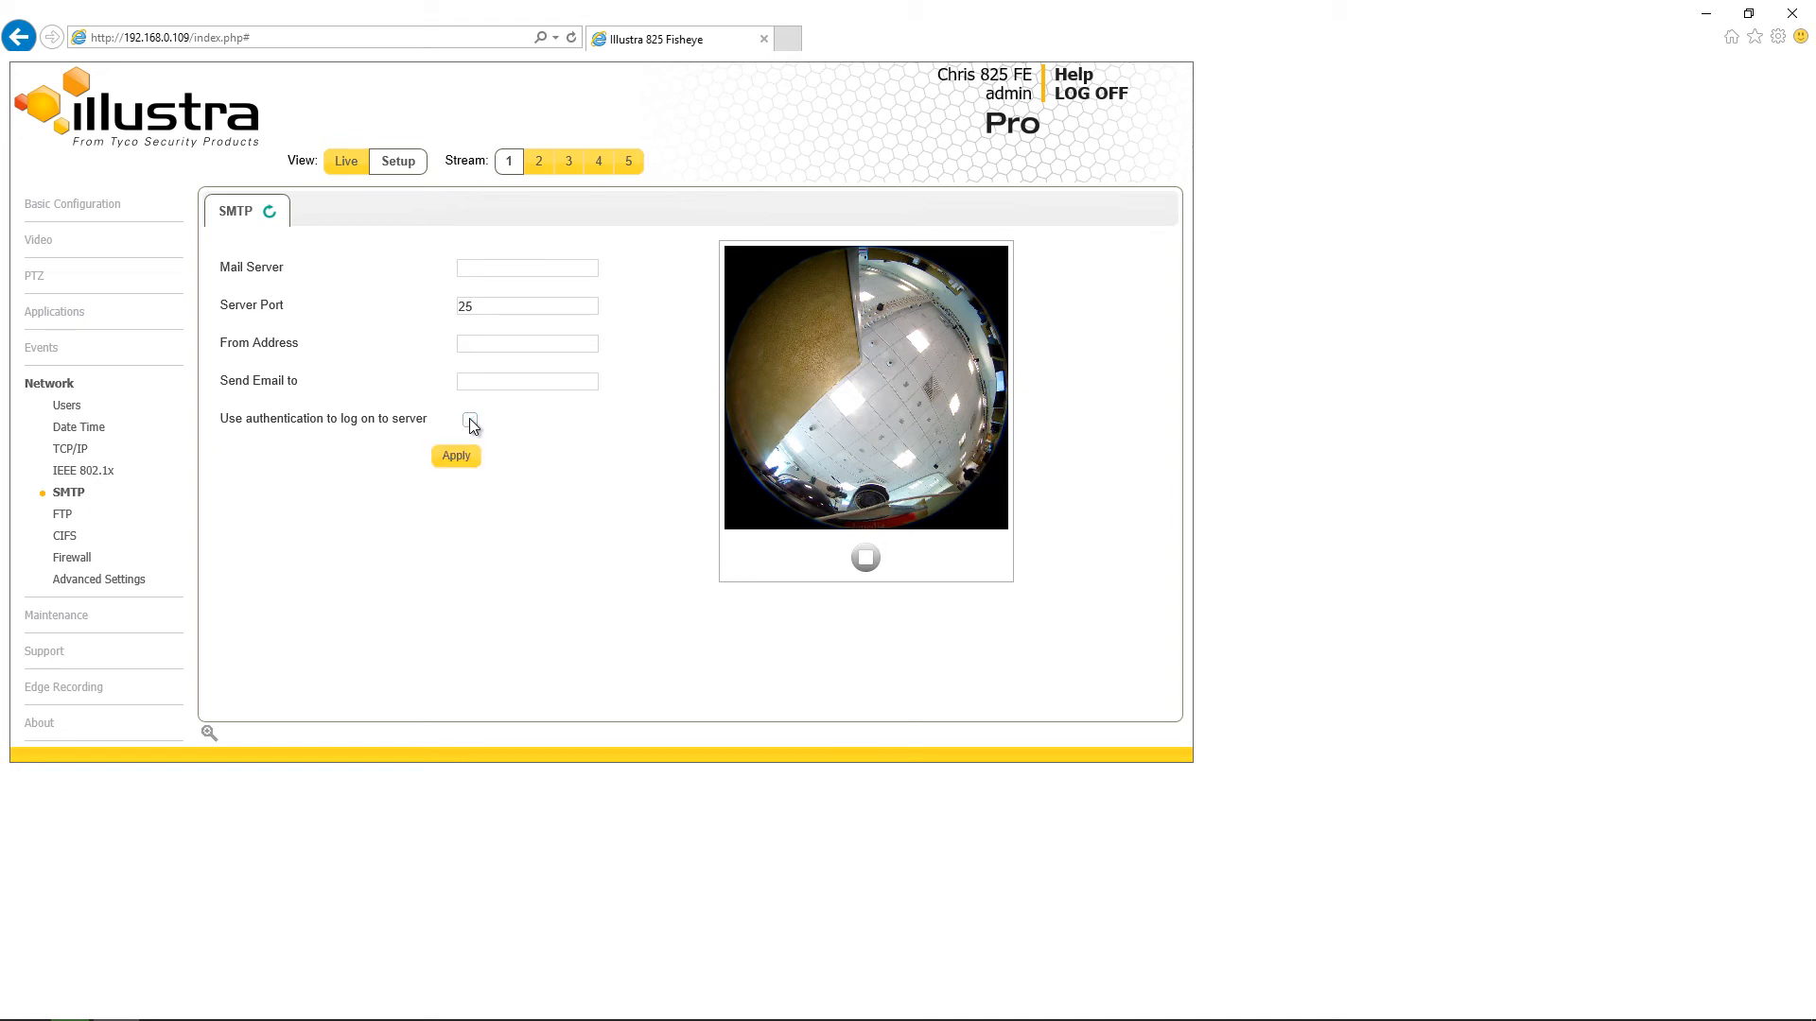
pyautogui.click(63, 518)
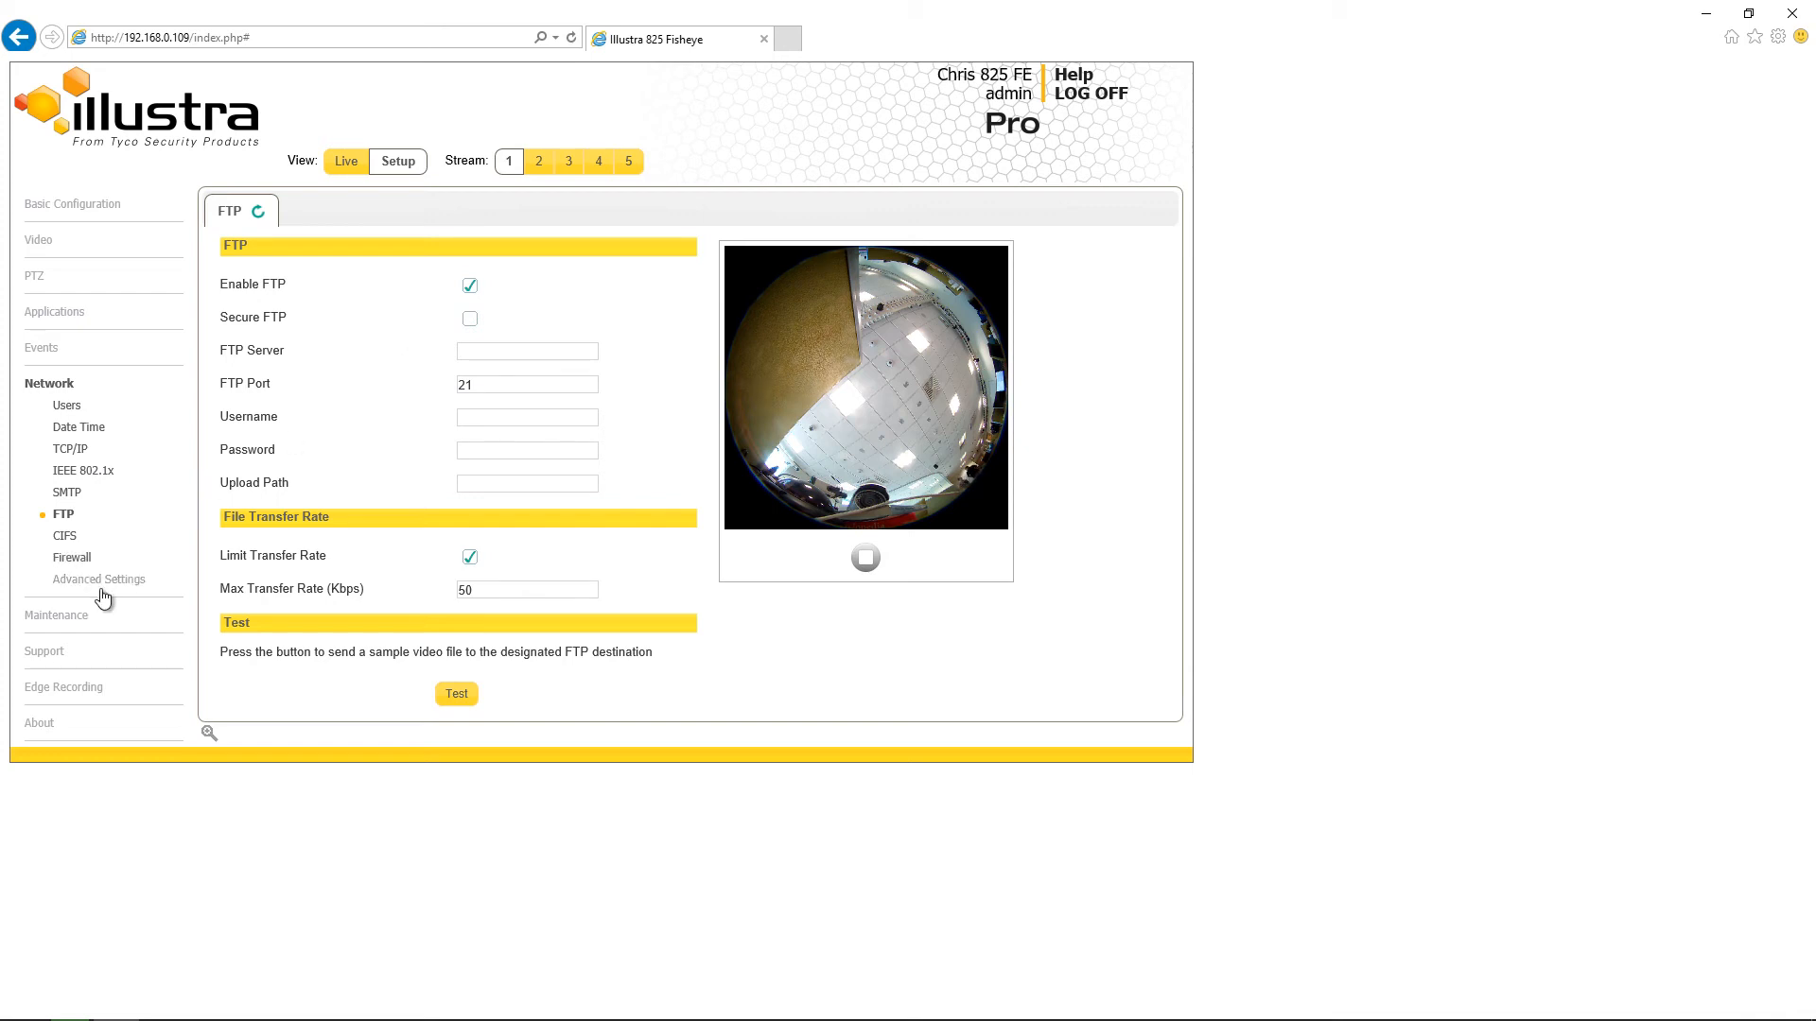
pyautogui.click(66, 536)
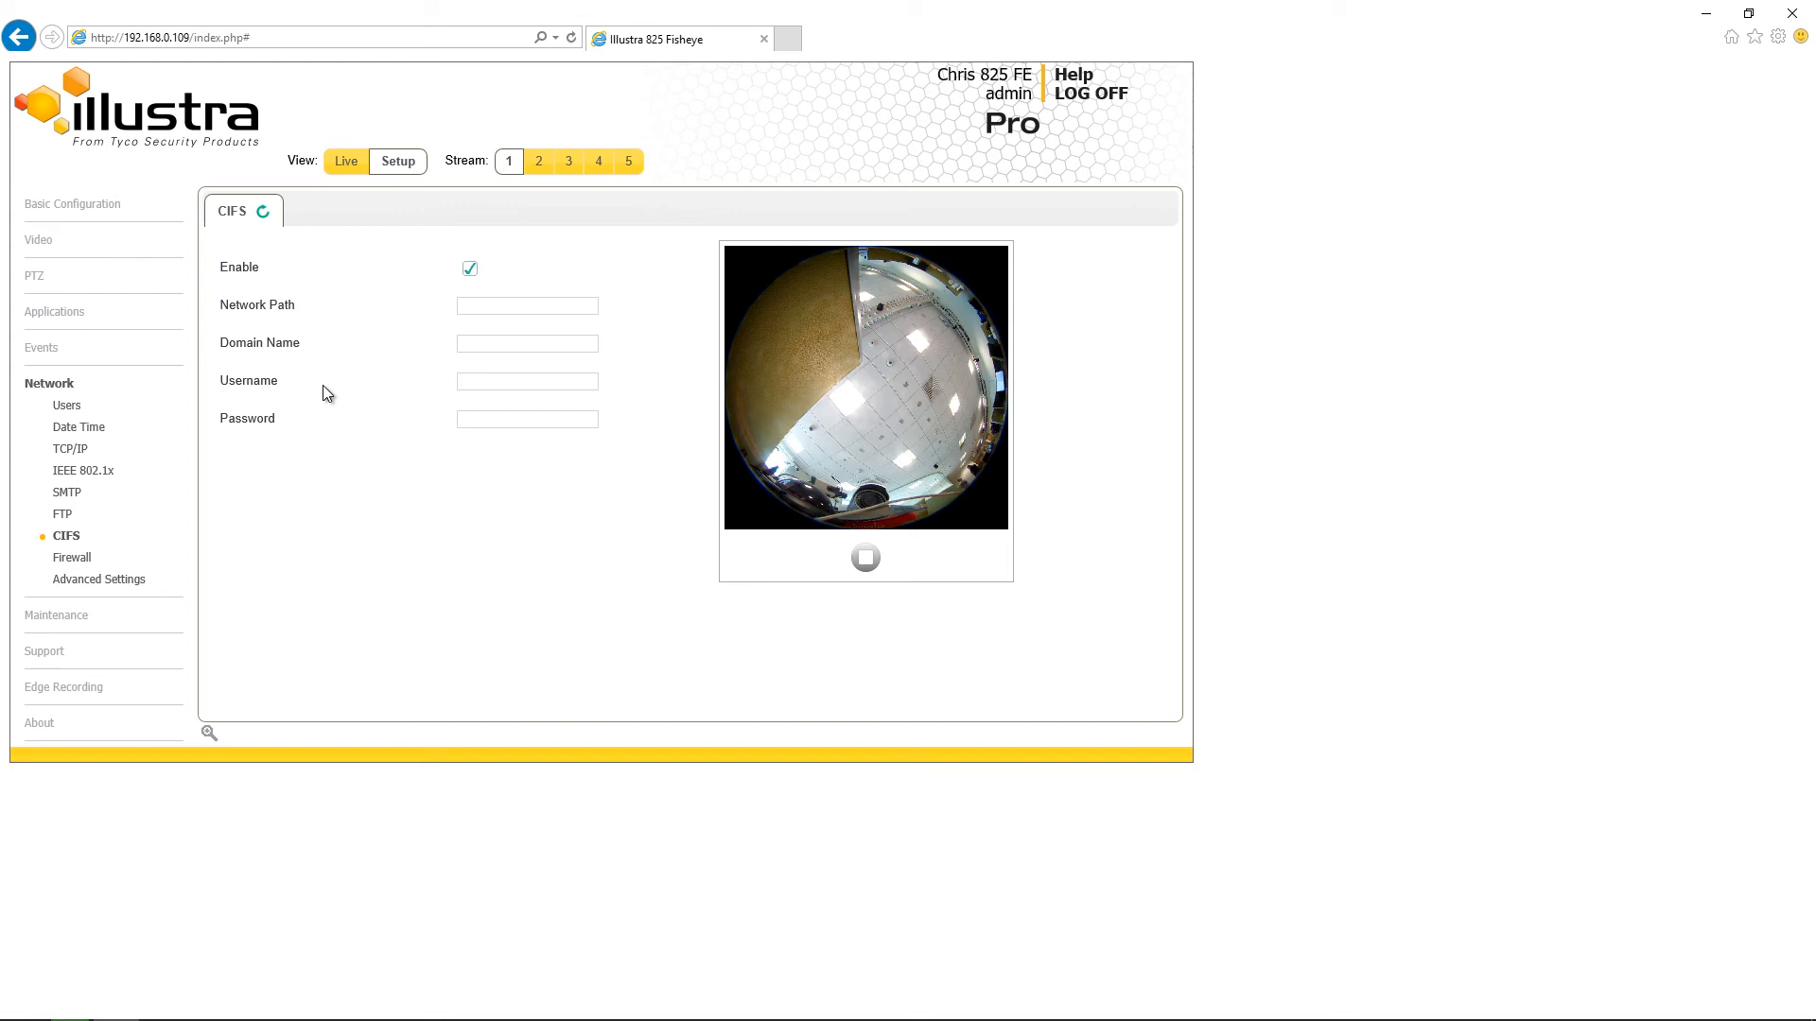
# - Examine the firewall's basic and address filtering, trying the Allow and Deny modes before returning address filtering to Off
pyautogui.click(76, 558)
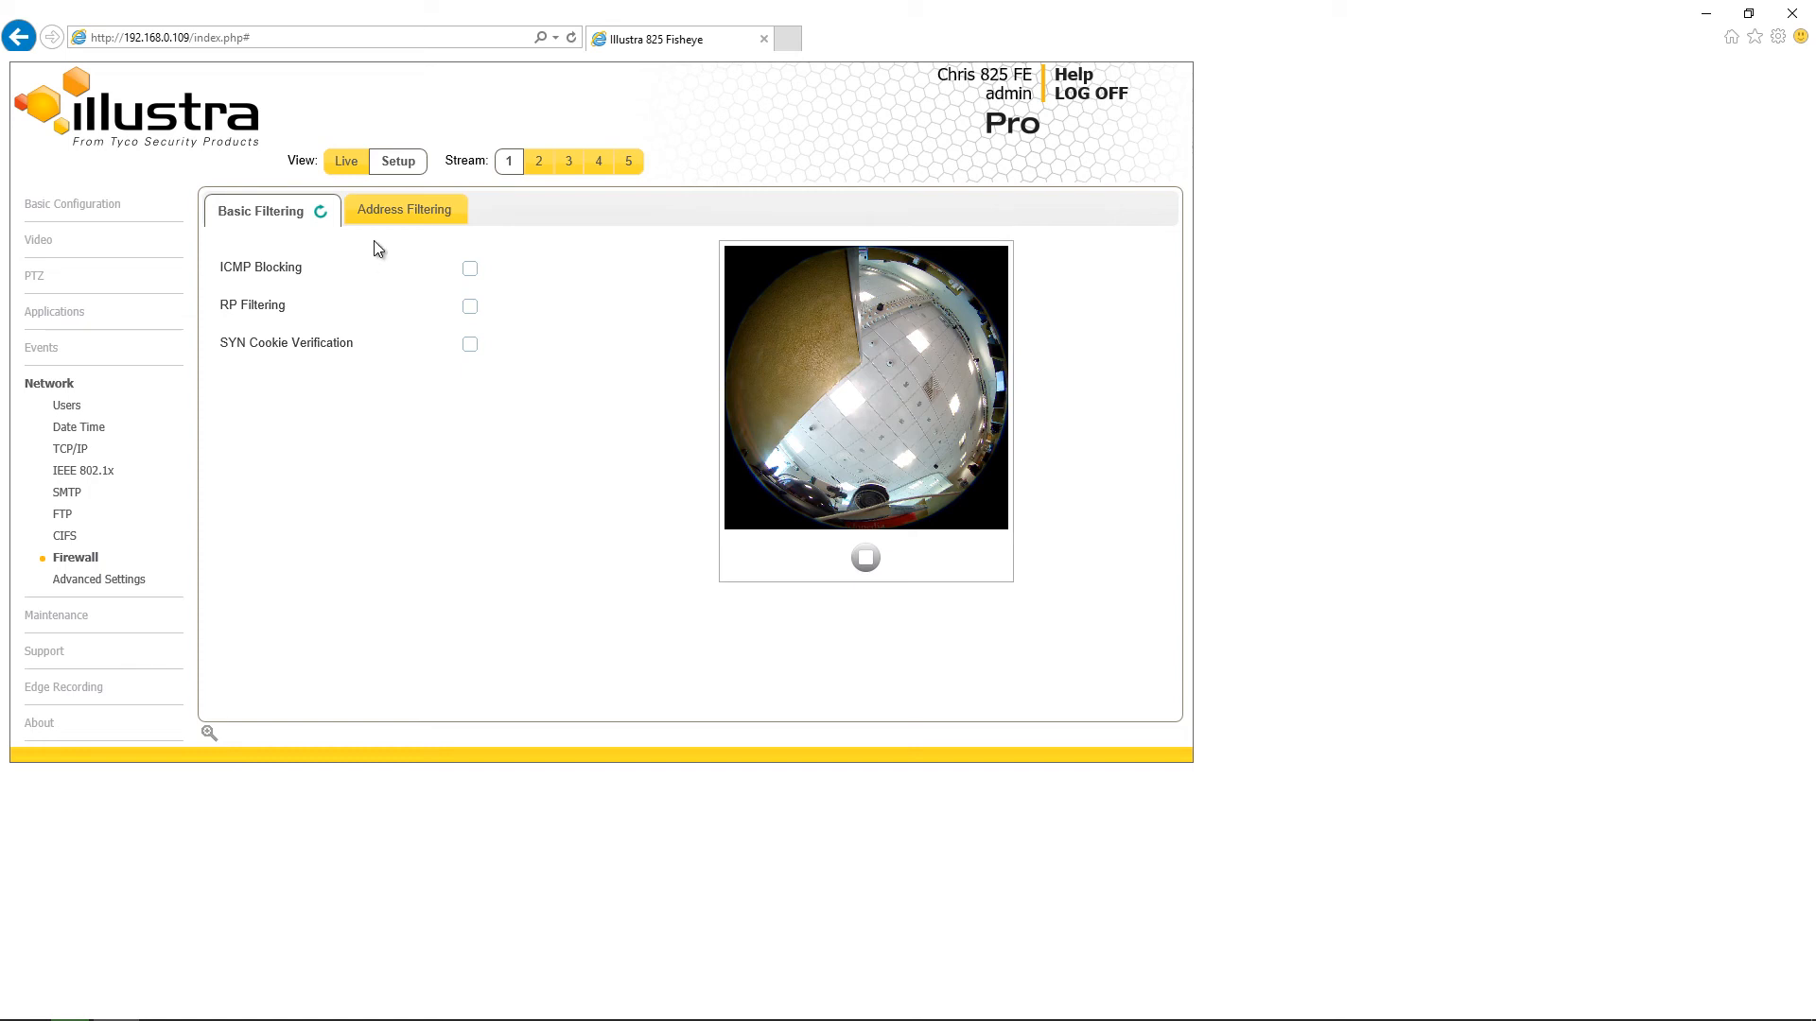
pyautogui.click(416, 210)
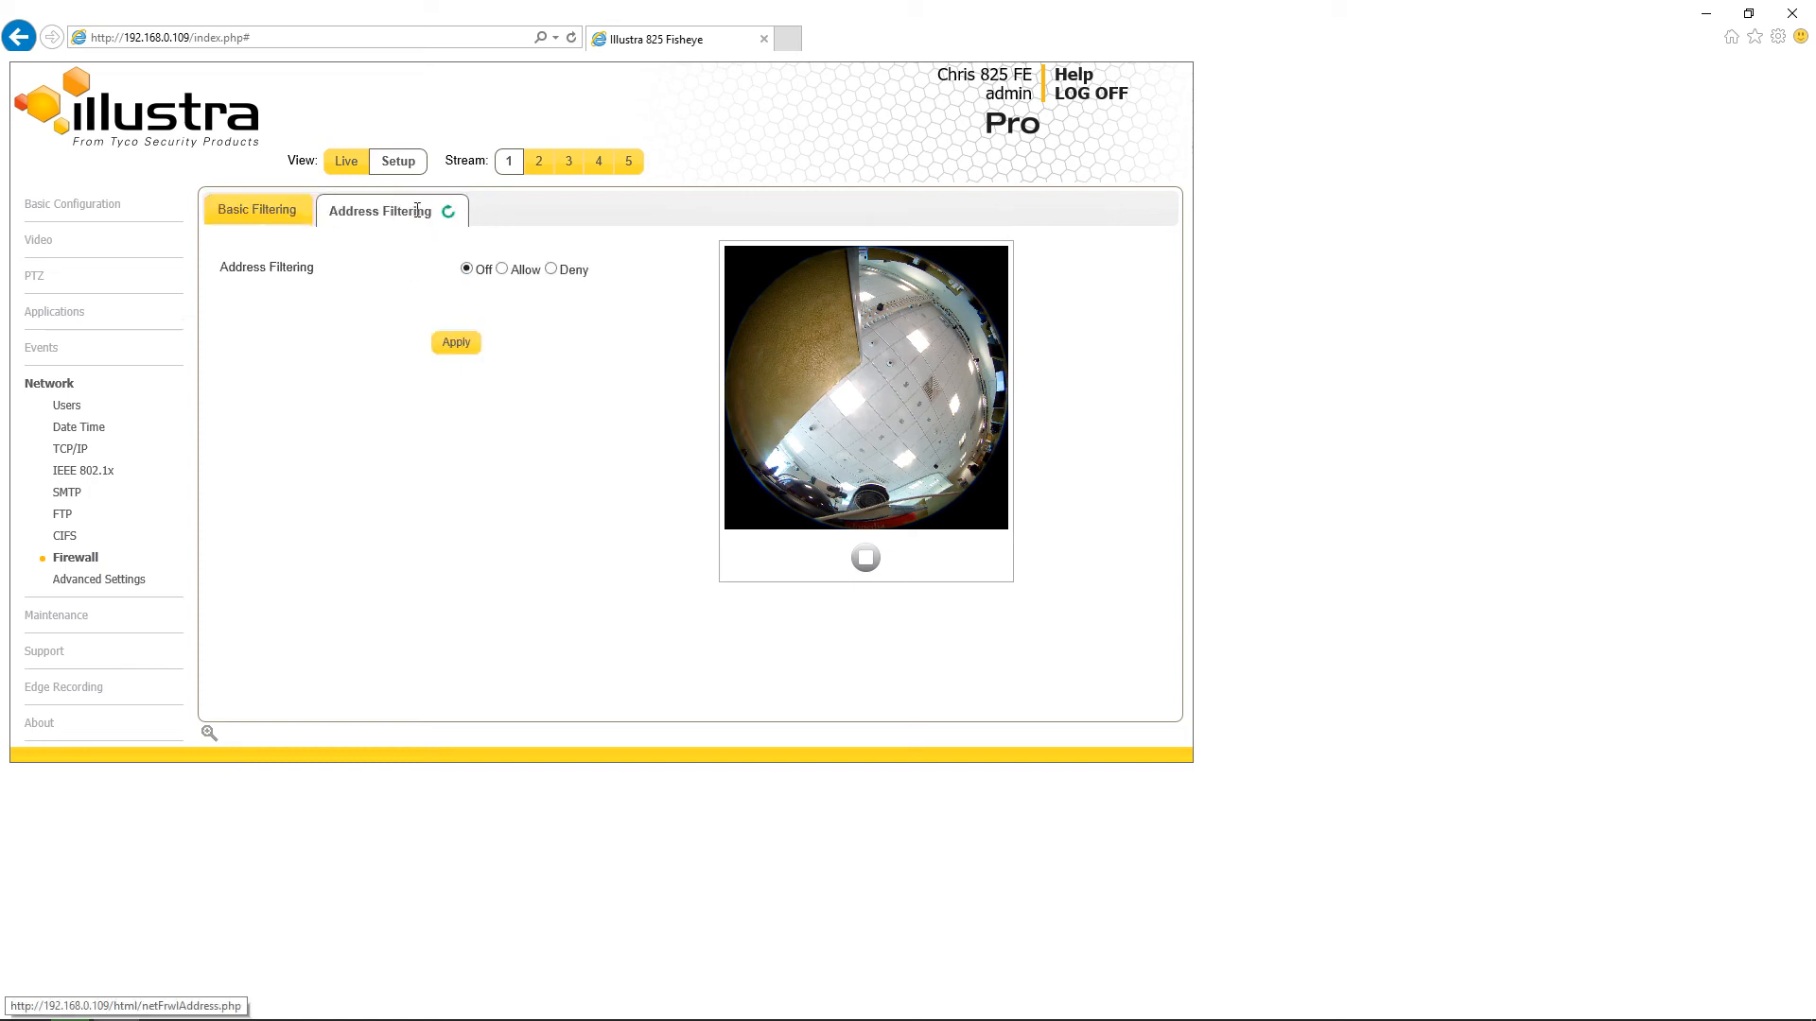
pyautogui.click(502, 269)
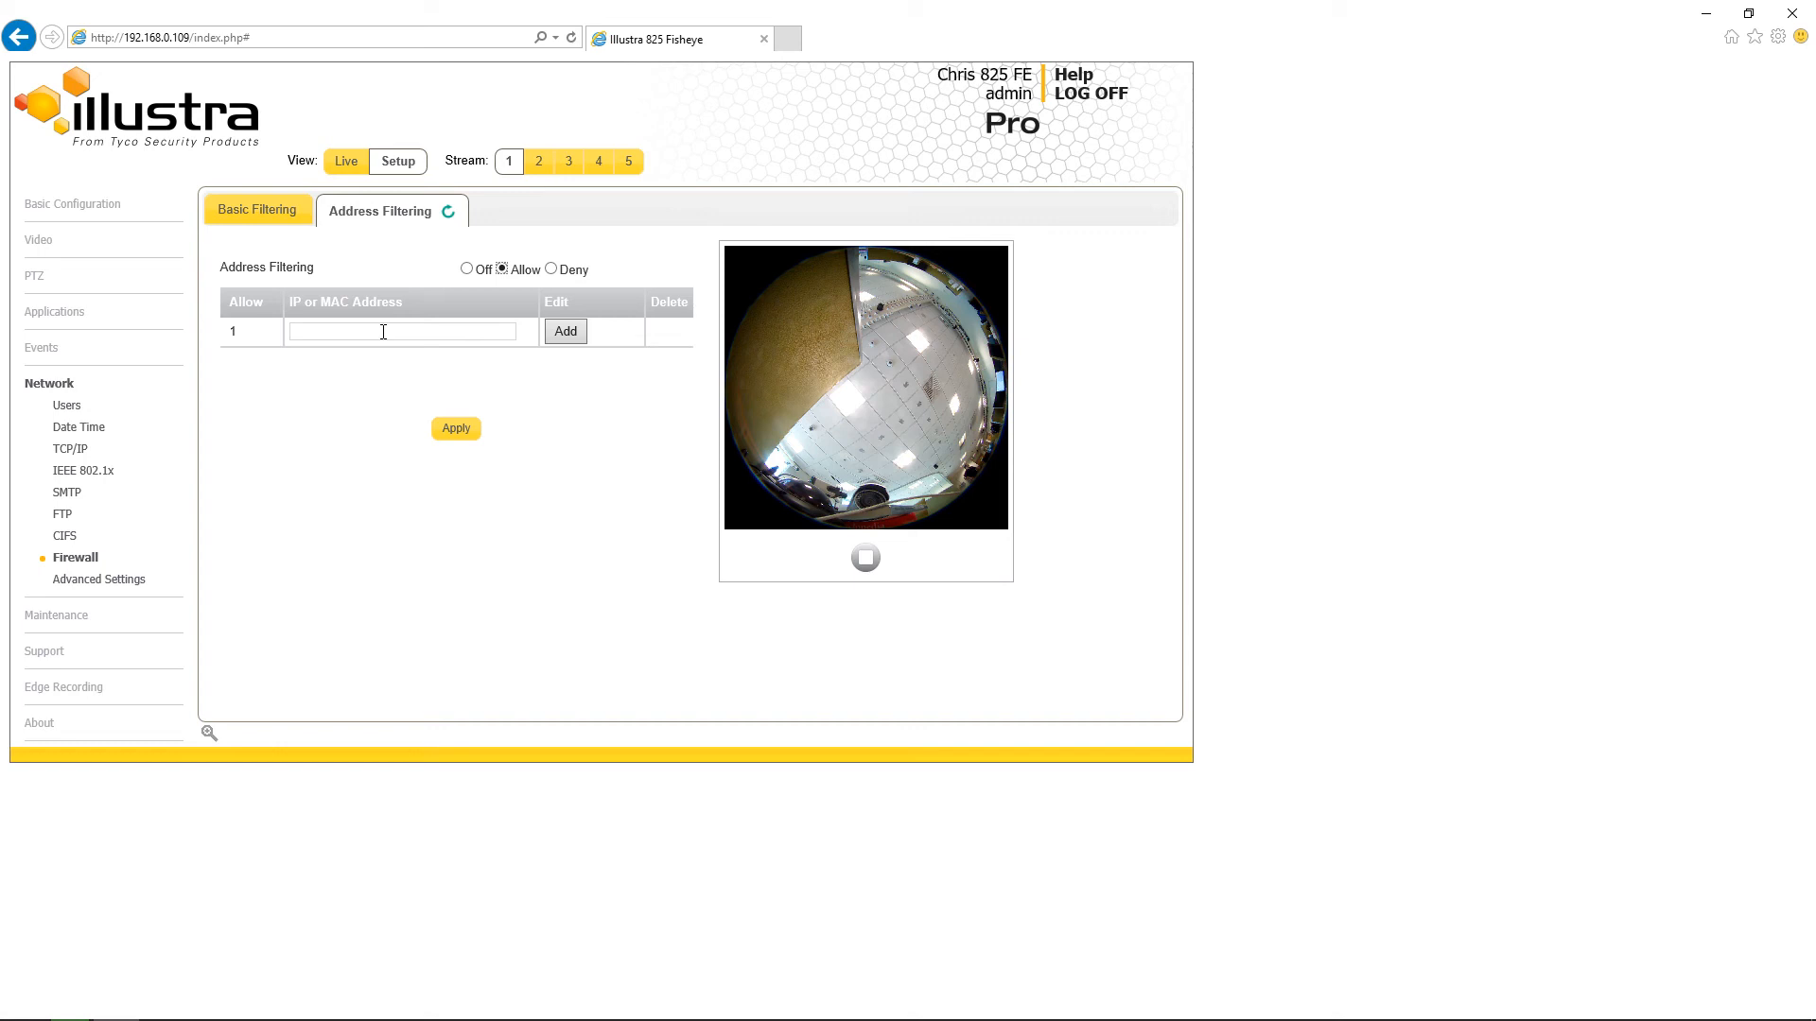
pyautogui.click(552, 269)
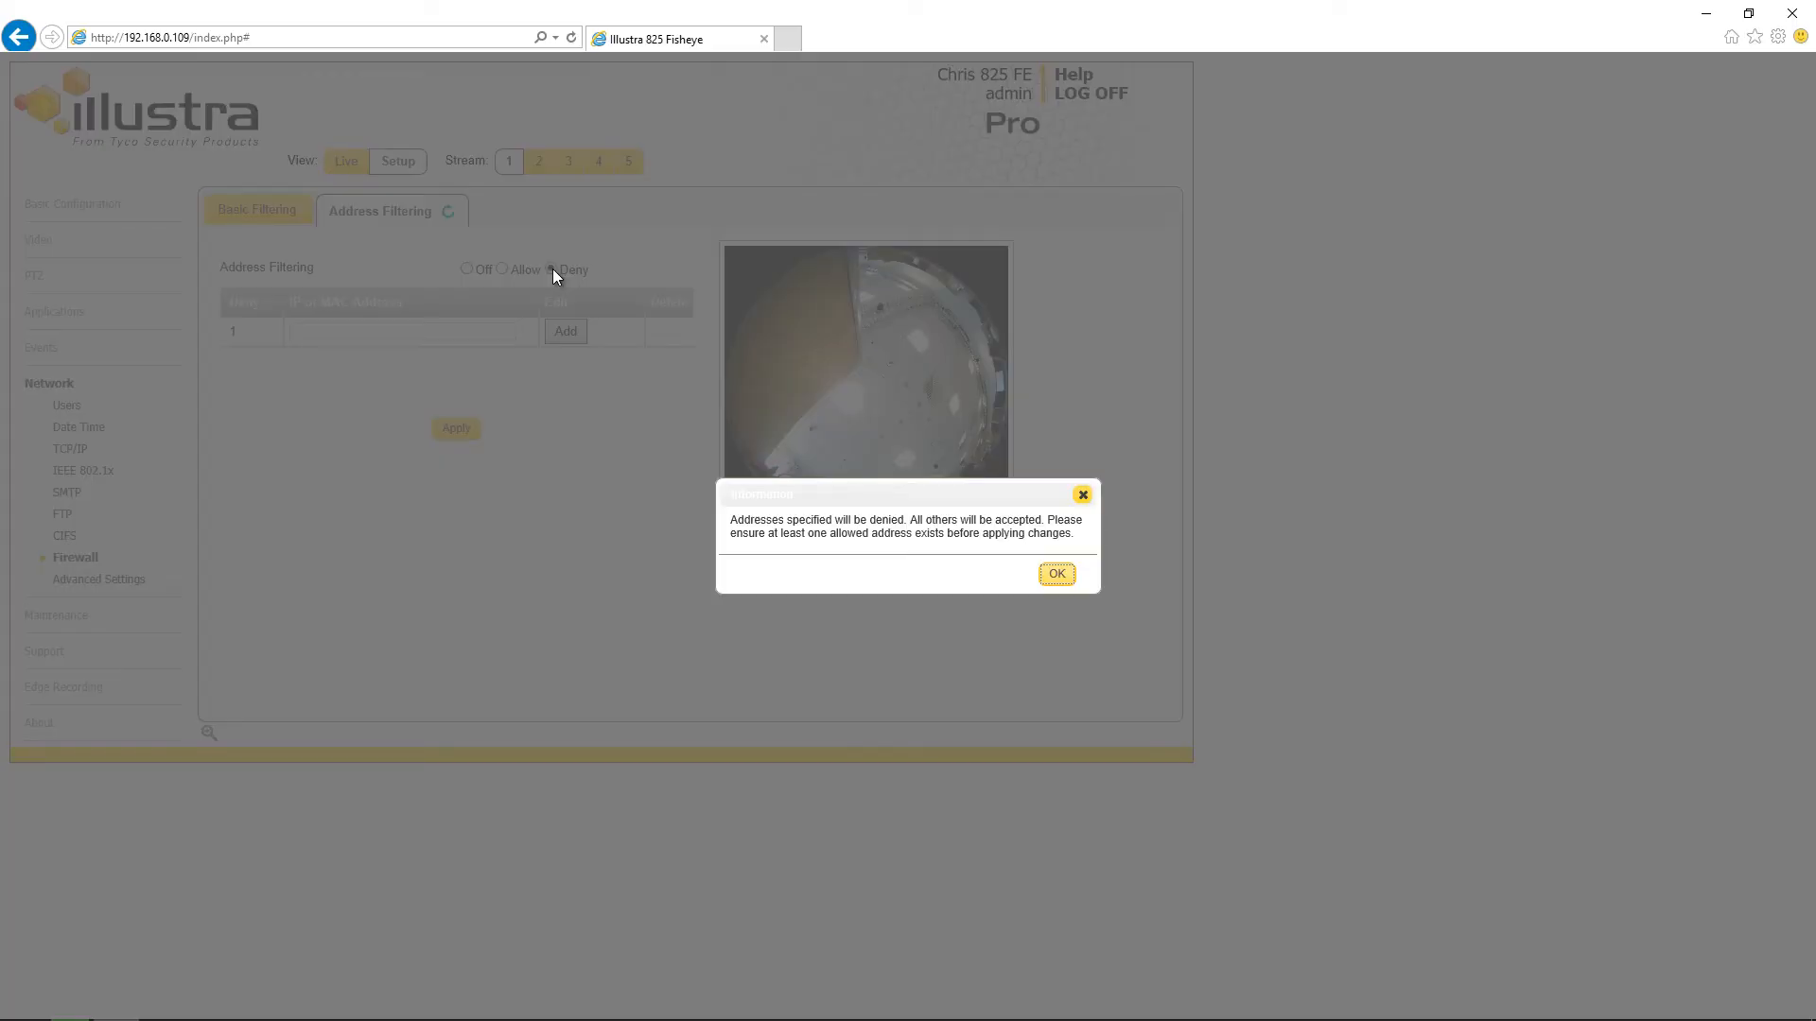
pyautogui.click(1052, 574)
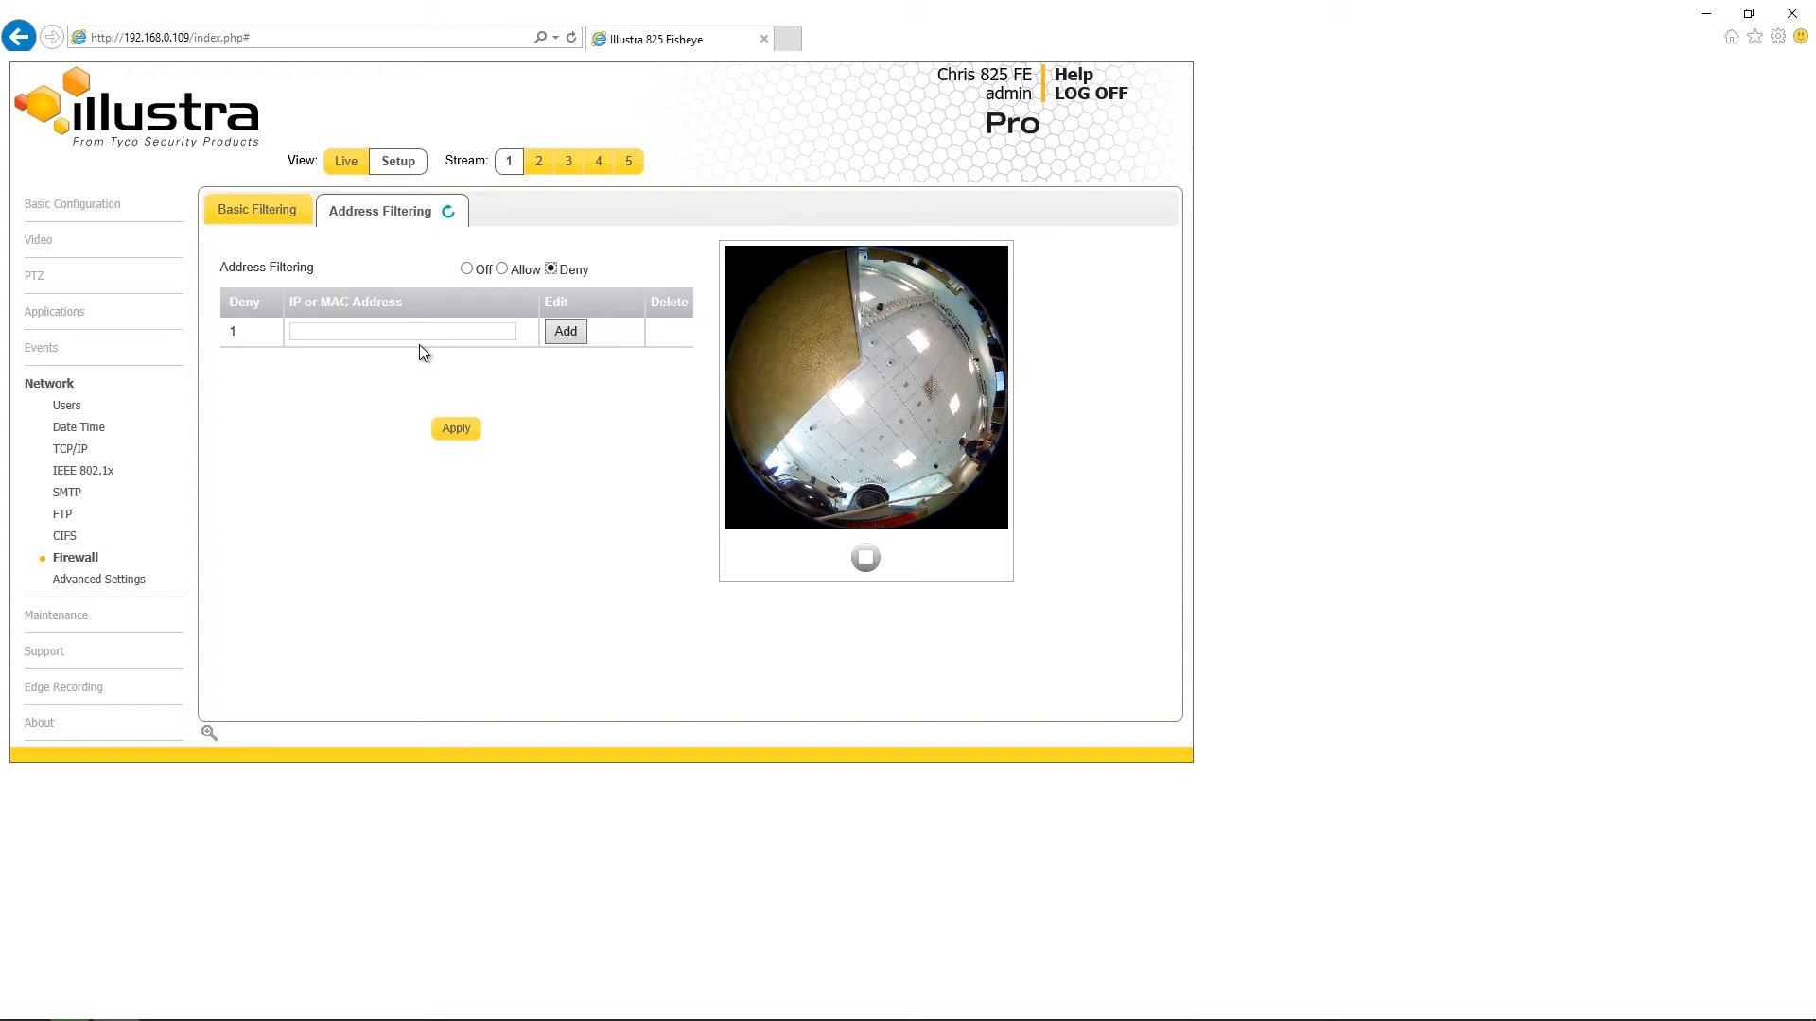
pyautogui.click(466, 270)
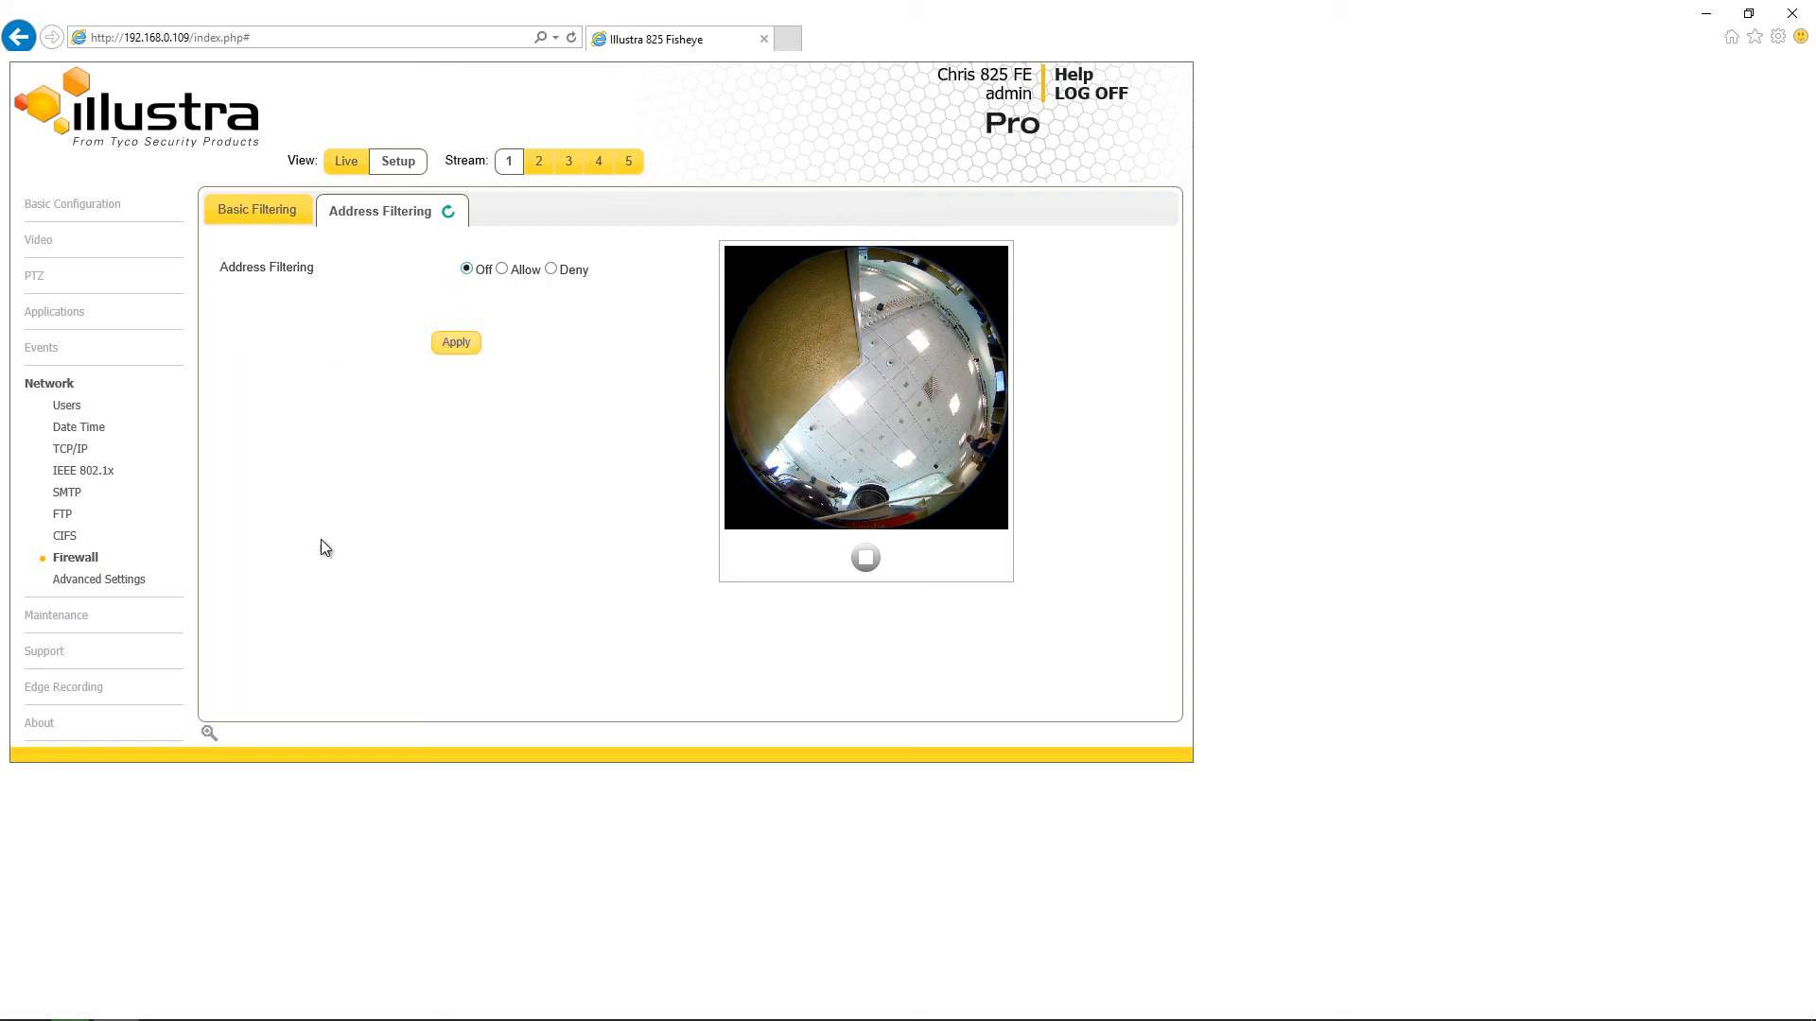
# - Examine the advanced network settings for remote access, HTTP/HTTPS, session timeout and dynamic DNS
pyautogui.click(116, 580)
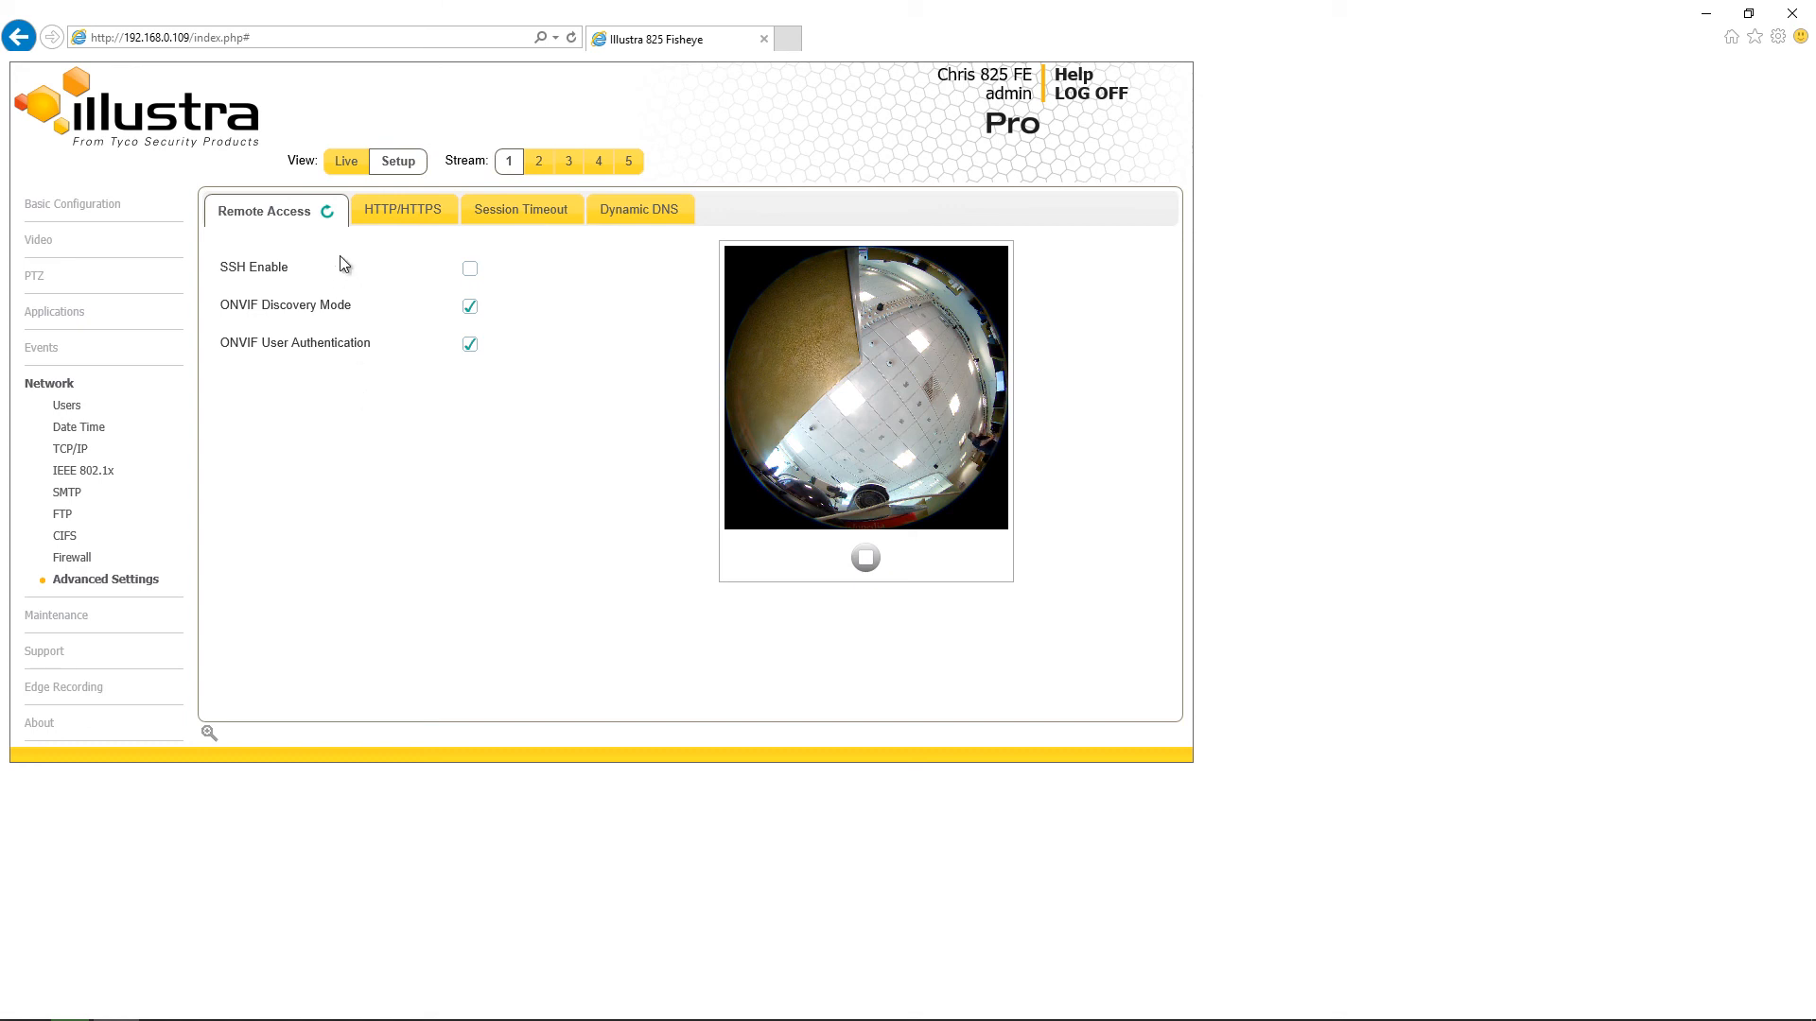
pyautogui.click(420, 211)
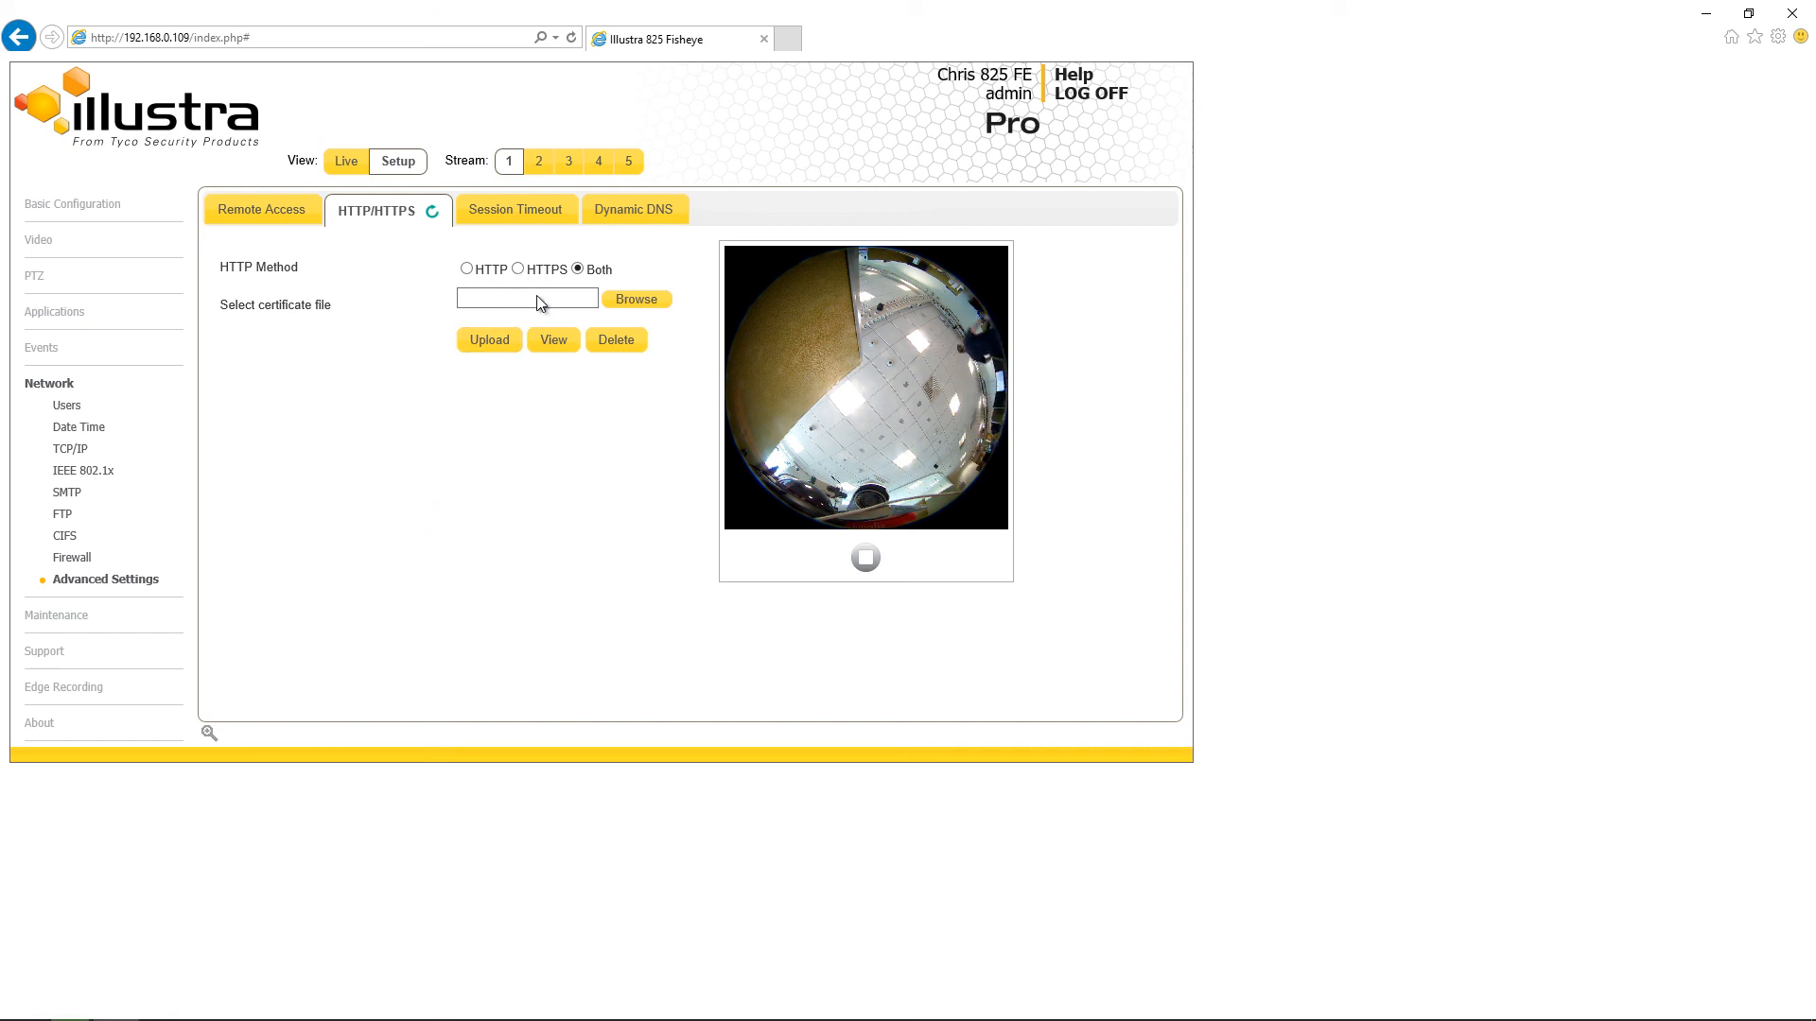
pyautogui.click(525, 211)
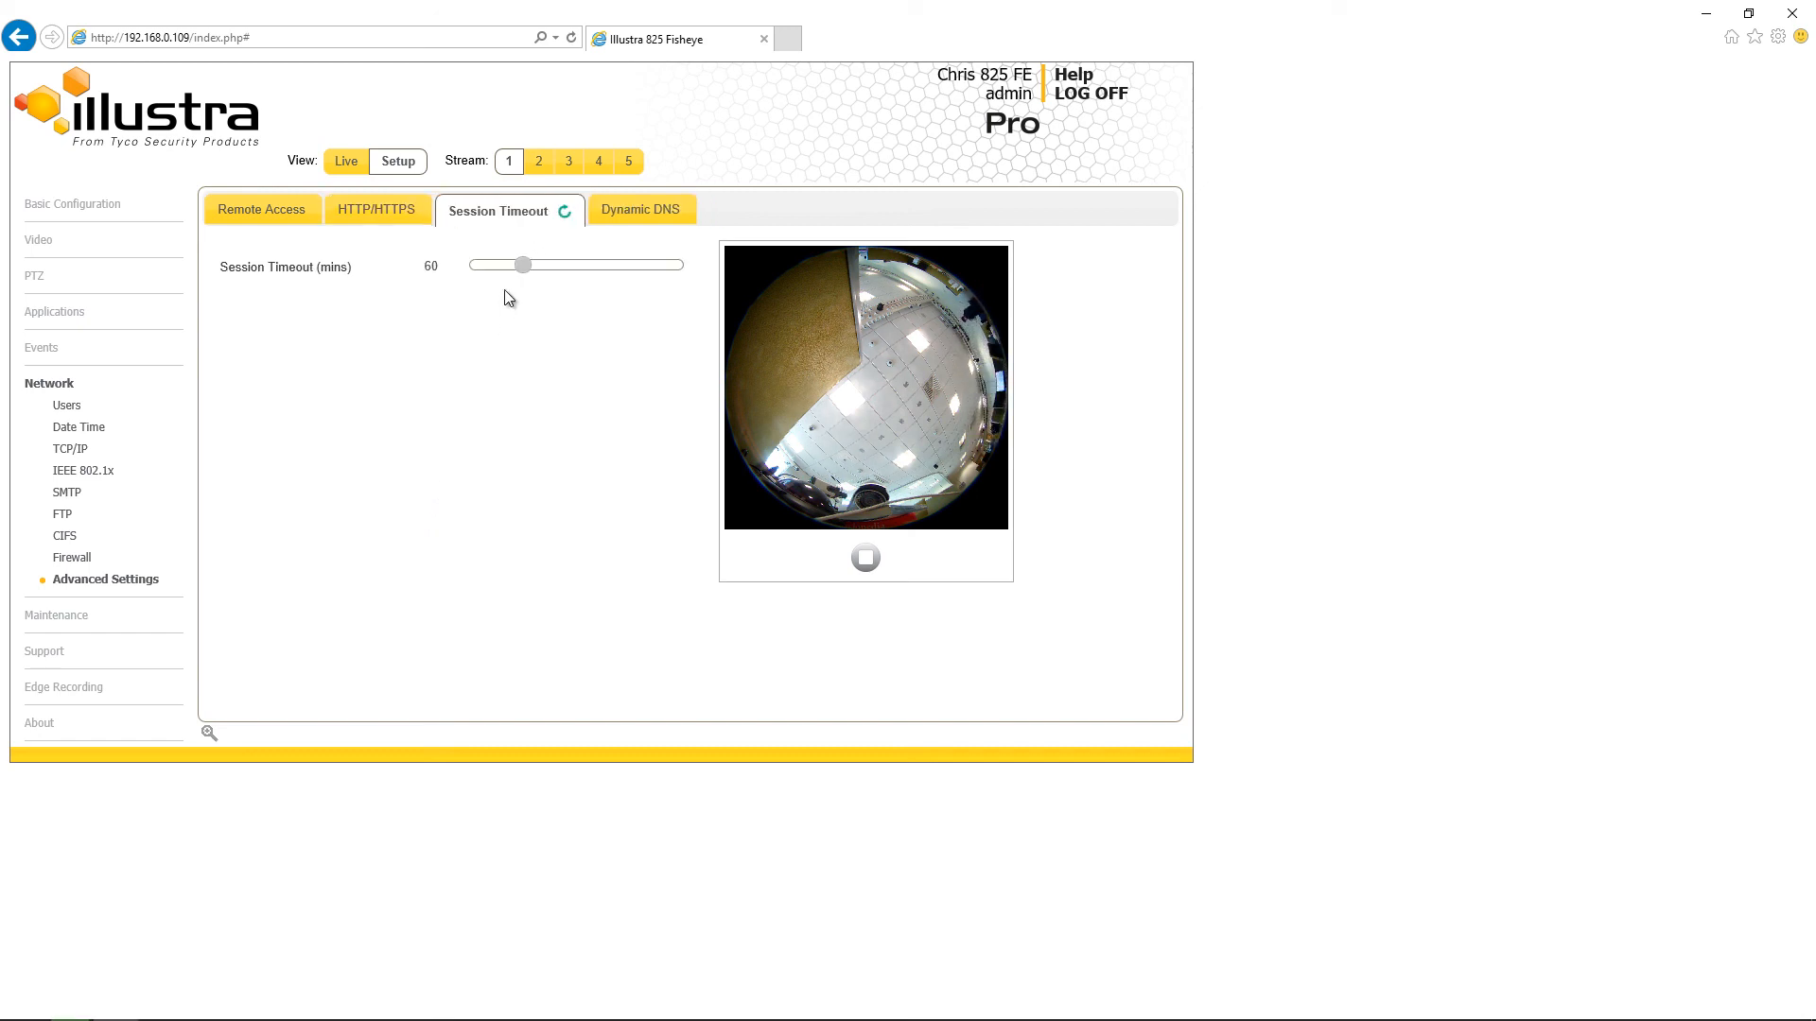
pyautogui.moveTo(524, 265)
pyautogui.mouseDown()
pyautogui.moveTo(677, 267)
pyautogui.moveTo(525, 268)
pyautogui.mouseUp()
pyautogui.click(635, 212)
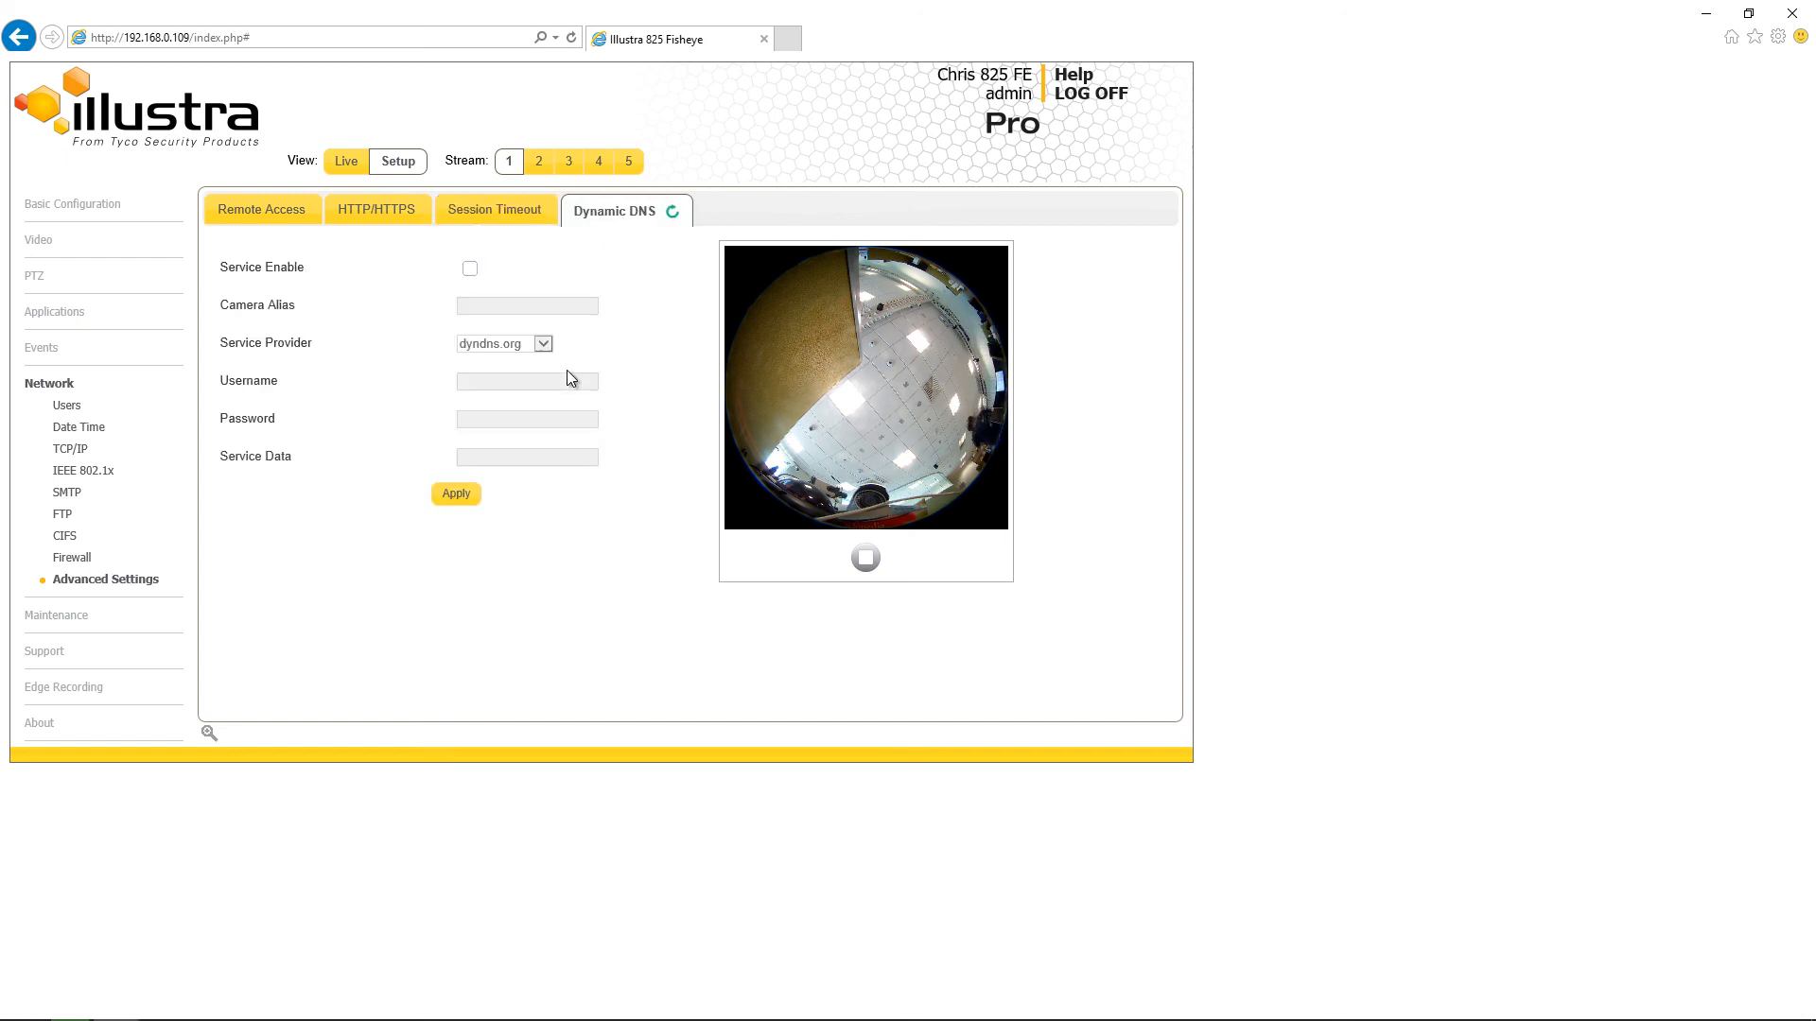